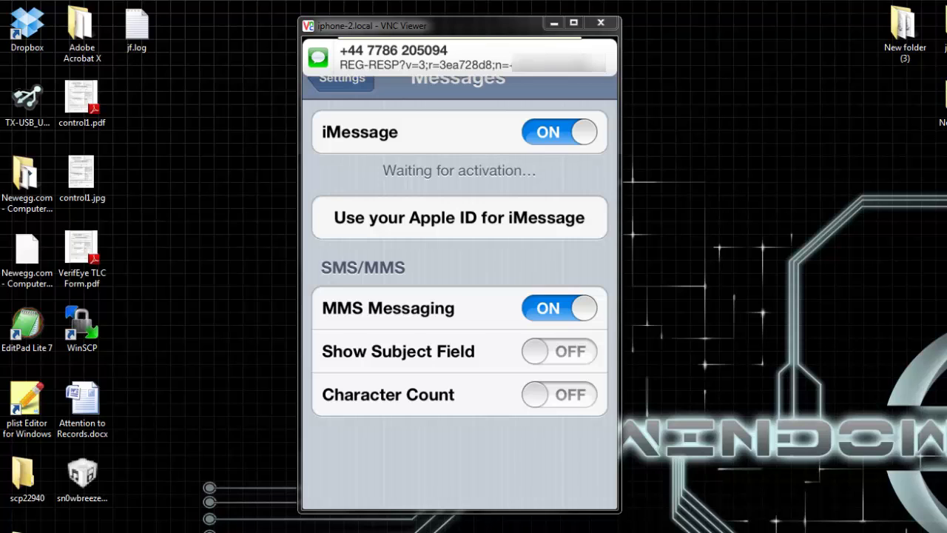
# Step: View the incoming REG-RESP text message, return to the conversation list and leave Messages
pyautogui.click(392, 58)
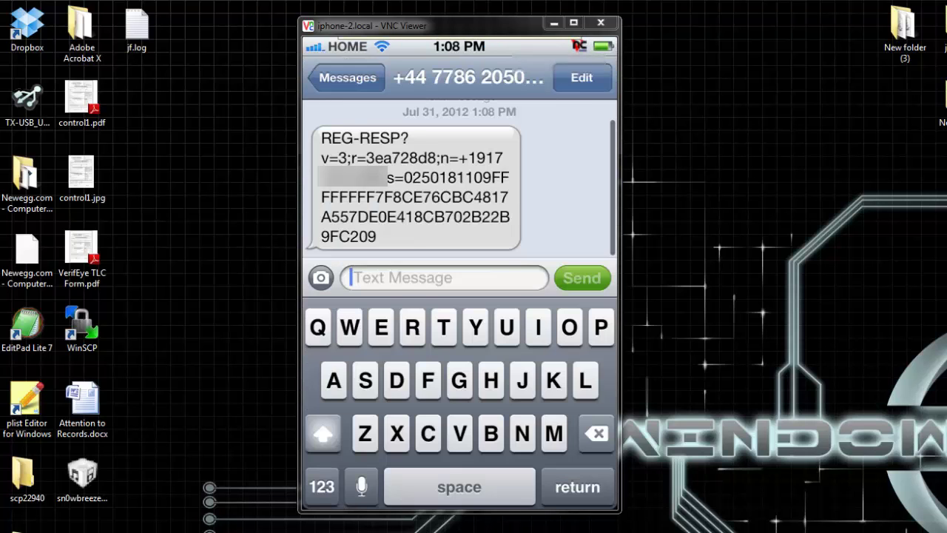
pyautogui.click(346, 78)
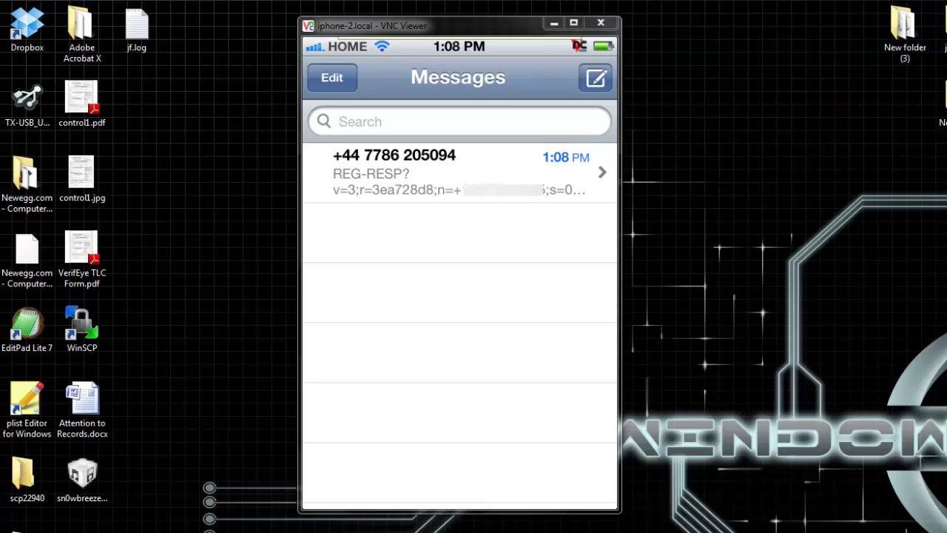
pyautogui.press('Home')
# Step: Turn iMessage off in the Messages settings and go back to the main Settings page
pyautogui.click(573, 370)
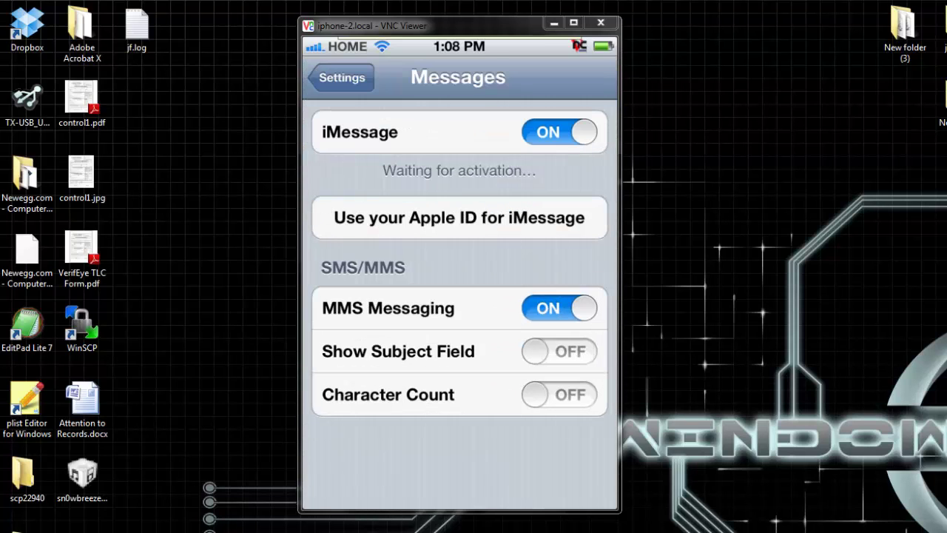
pyautogui.click(559, 132)
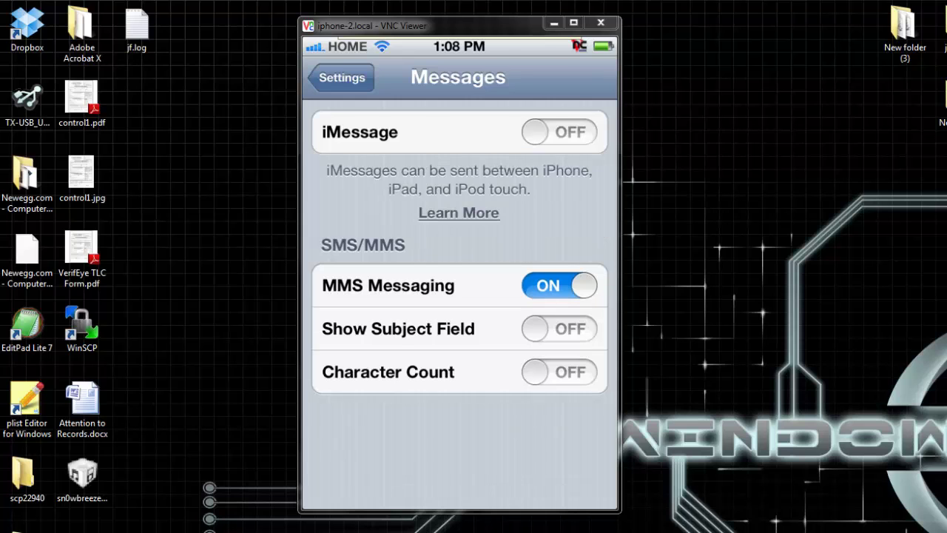
pyautogui.click(341, 78)
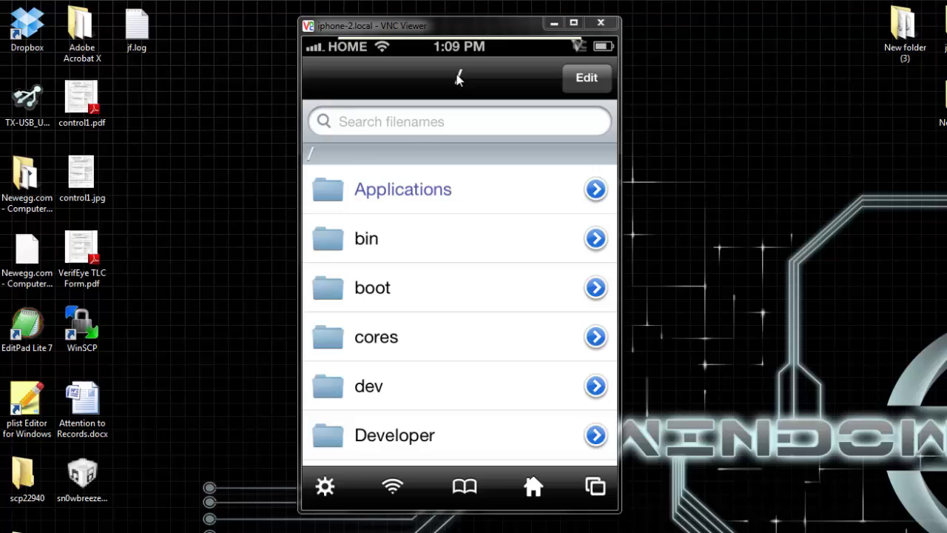
# Step: Open the /System/Library folder from the root directory in the file manager
pyautogui.scroll(-6, 458, 79)
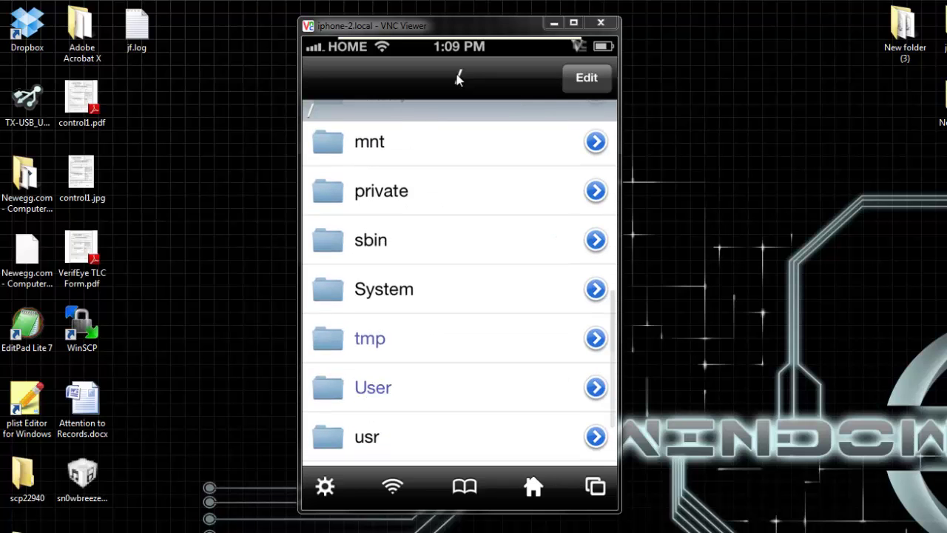
pyautogui.click(458, 288)
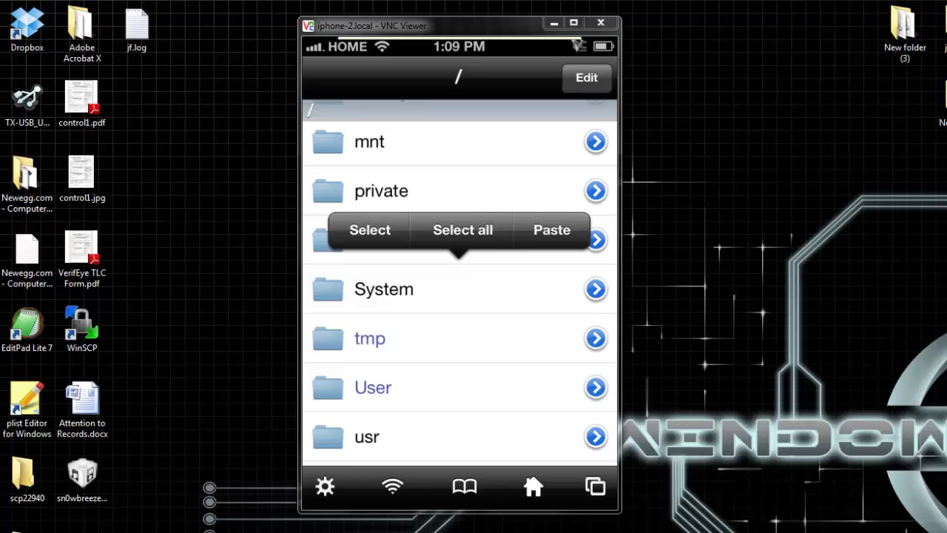
pyautogui.scroll(-2, 458, 289)
pyautogui.scroll(4, 459, 289)
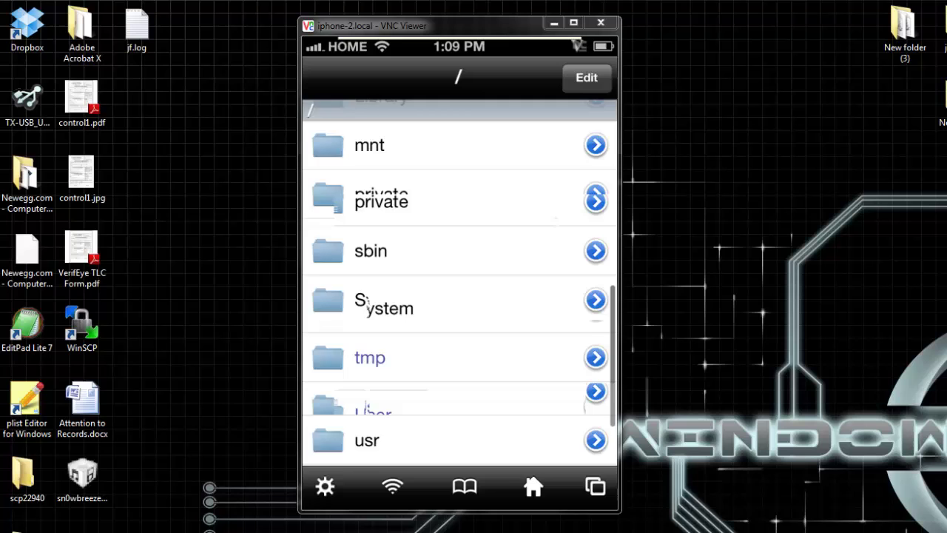
pyautogui.click(384, 367)
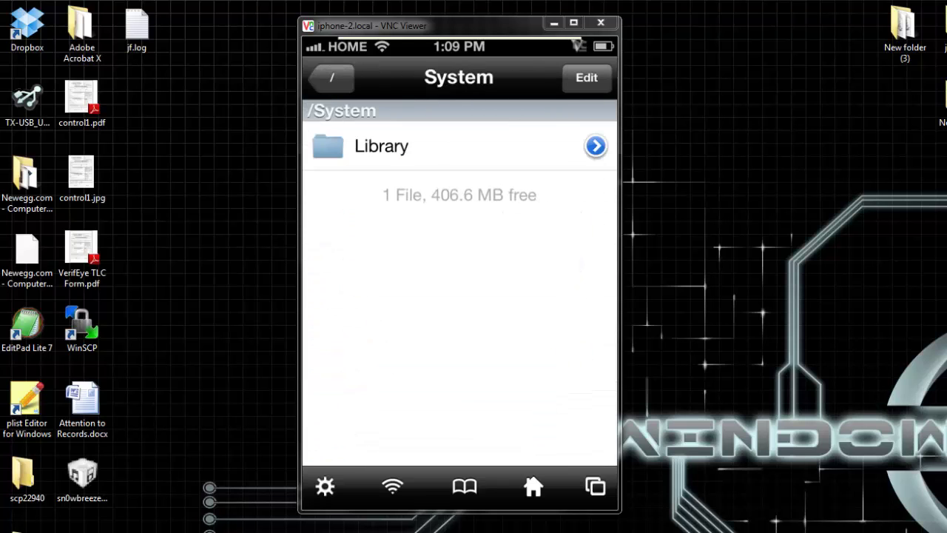
pyautogui.click(381, 146)
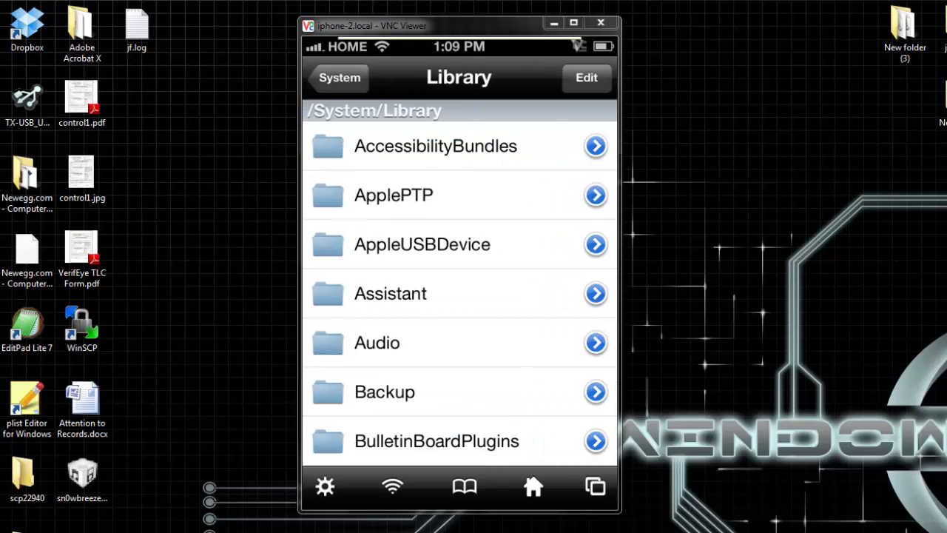
# Step: Open the iPhone folder inside Carrier Bundles
pyautogui.scroll(-5, 459, 296)
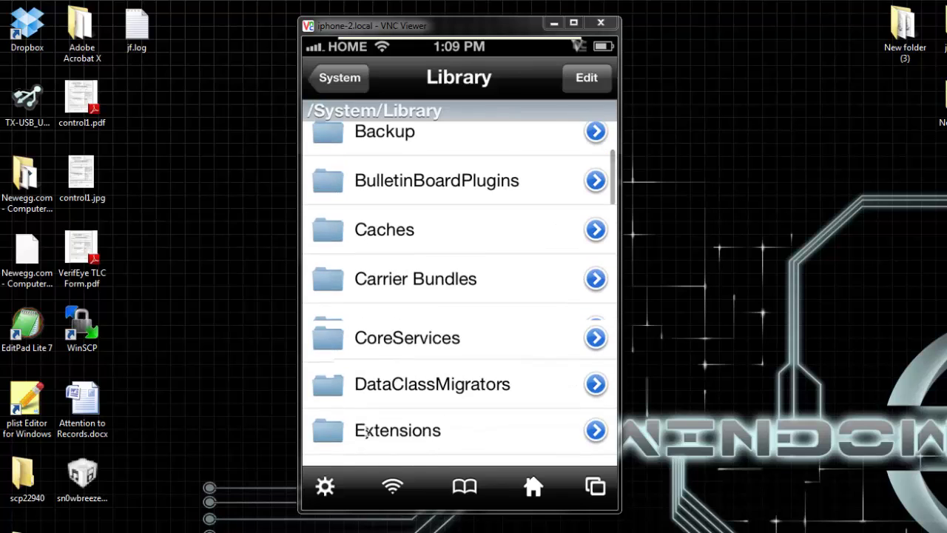
pyautogui.scroll(-3, 459, 296)
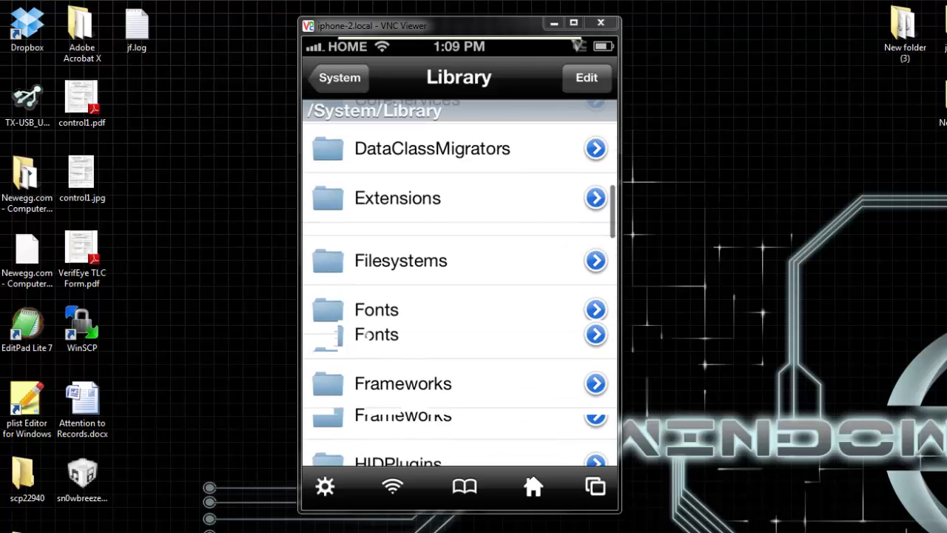
pyautogui.scroll(5, 458, 296)
pyautogui.click(415, 294)
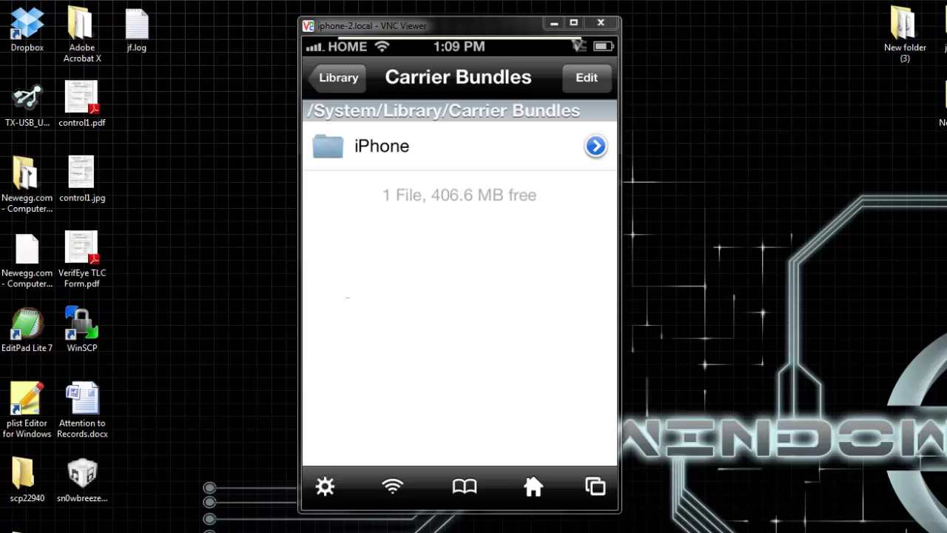
pyautogui.click(459, 146)
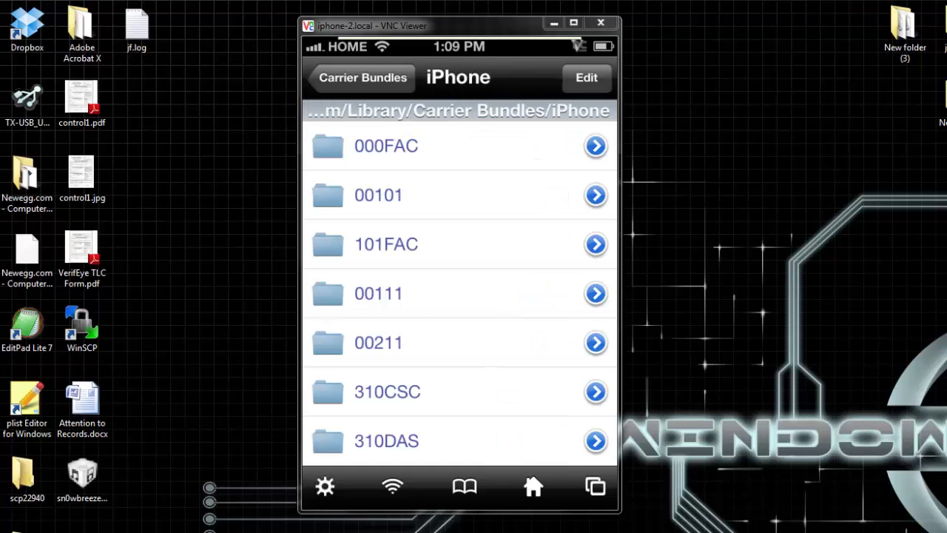
# Step: Locate CarrierLab.bundle among the iPhone carrier bundles and open it
pyautogui.scroll(-1, 458, 292)
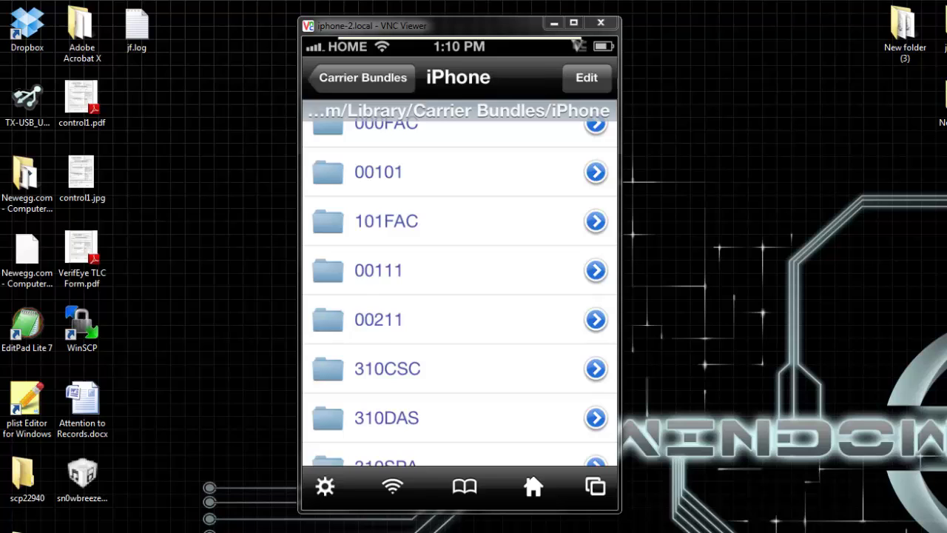
pyautogui.scroll(-2, 459, 296)
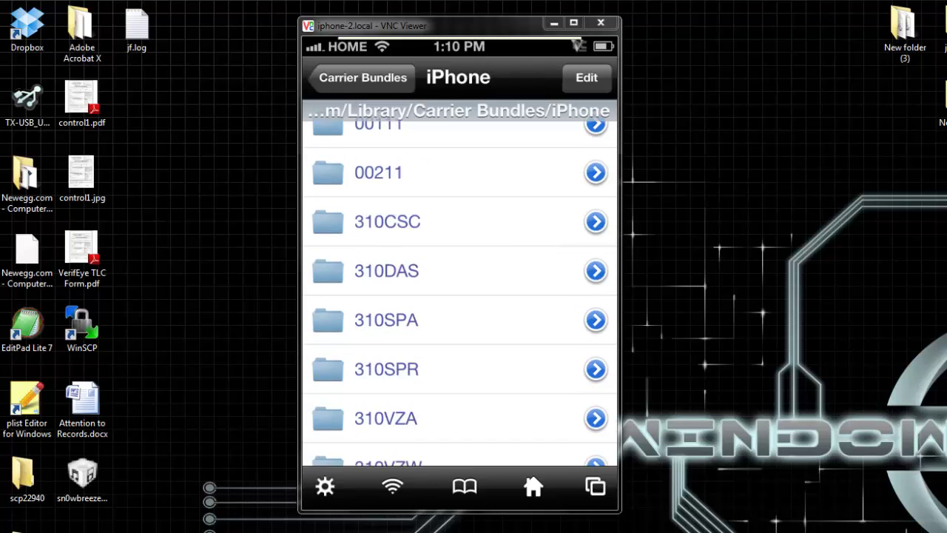
pyautogui.scroll(-6, 460, 296)
pyautogui.scroll(-20, 459, 296)
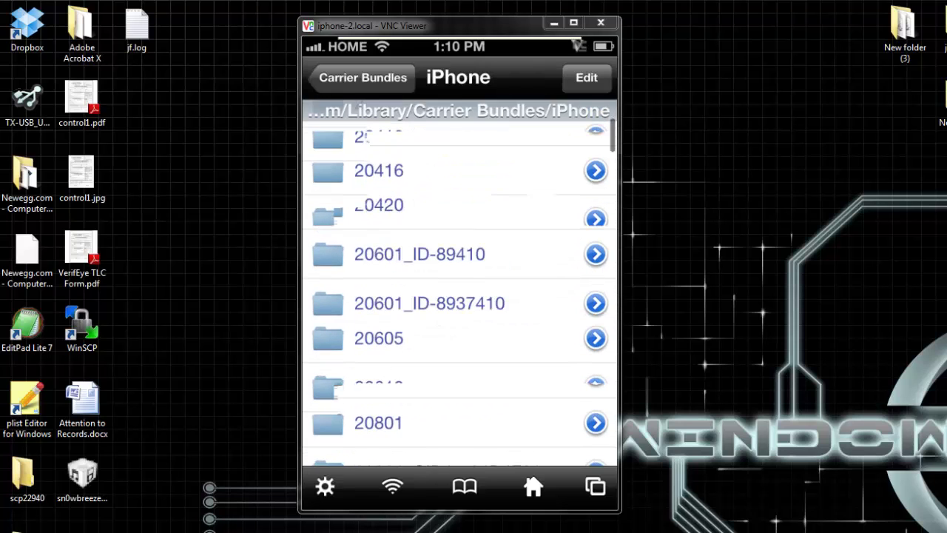
pyautogui.scroll(-20, 460, 296)
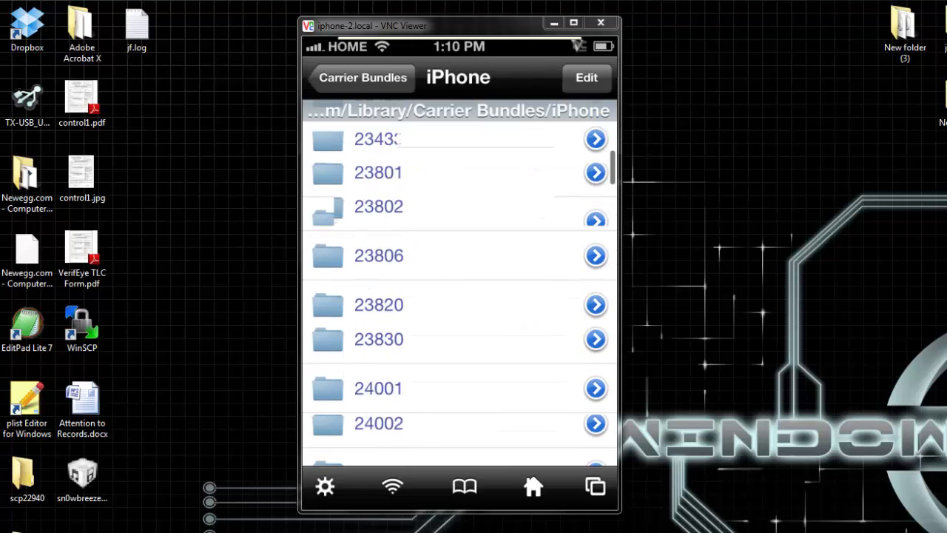
pyautogui.scroll(-20, 459, 296)
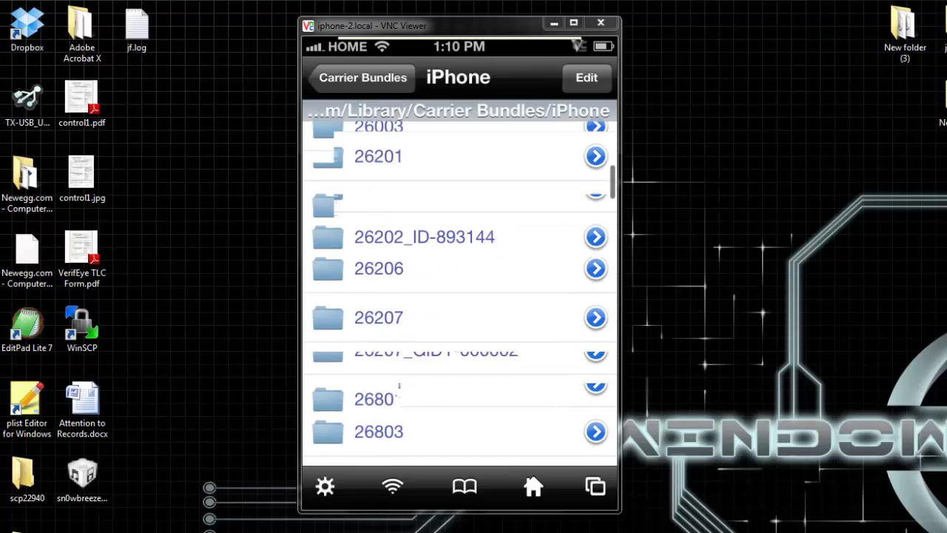
pyautogui.scroll(-20, 459, 296)
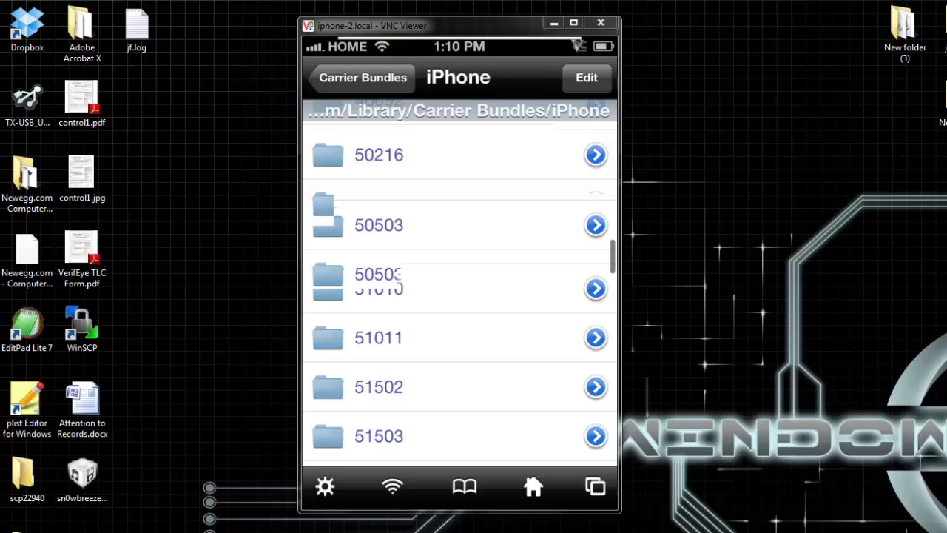
pyautogui.scroll(10, 459, 296)
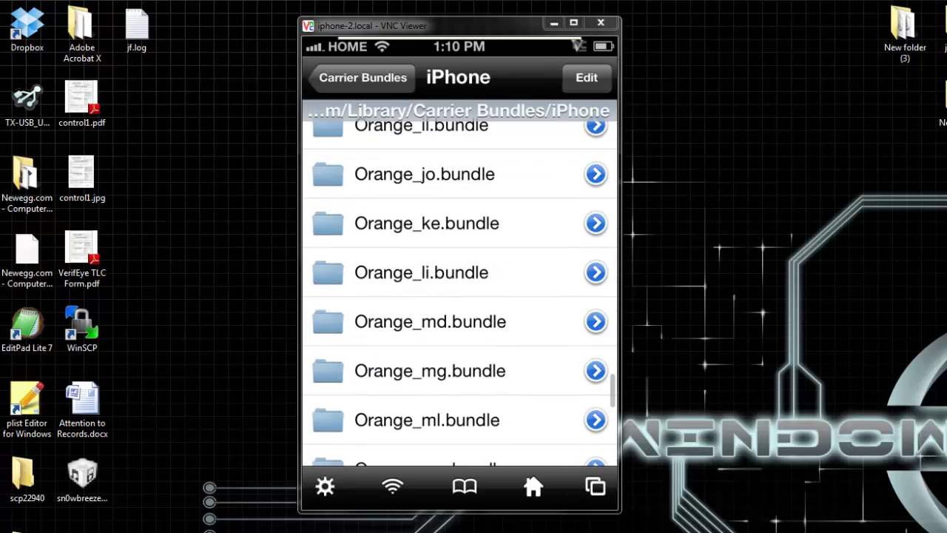
pyautogui.scroll(20, 459, 296)
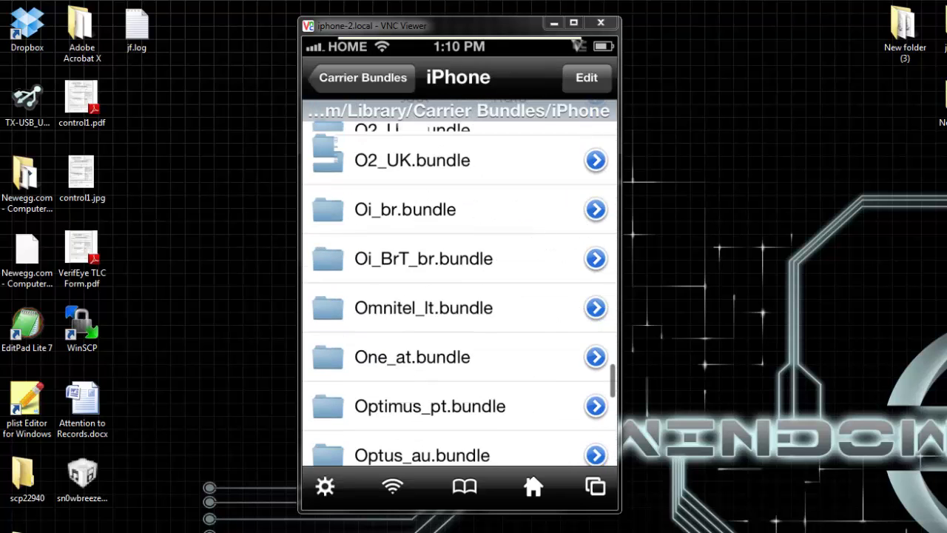
pyautogui.scroll(20, 459, 296)
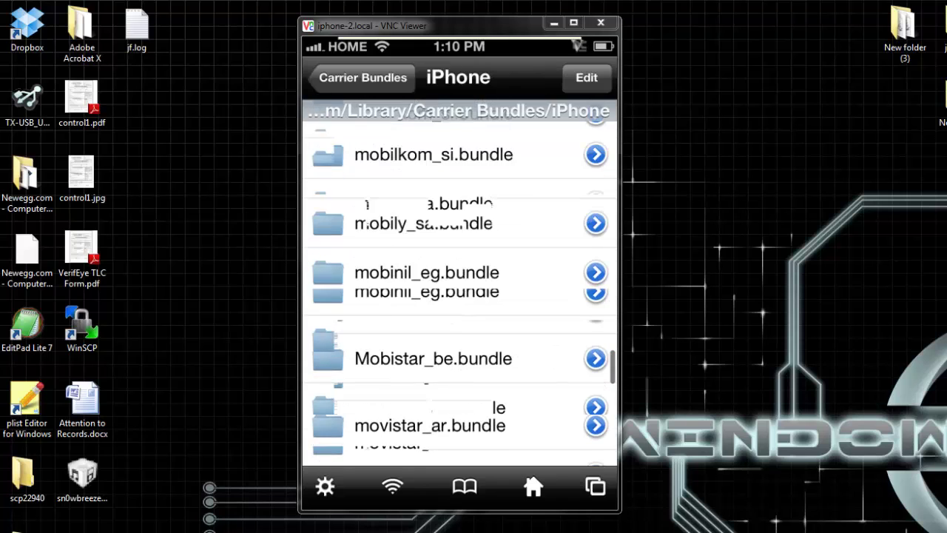
pyautogui.scroll(15, 460, 296)
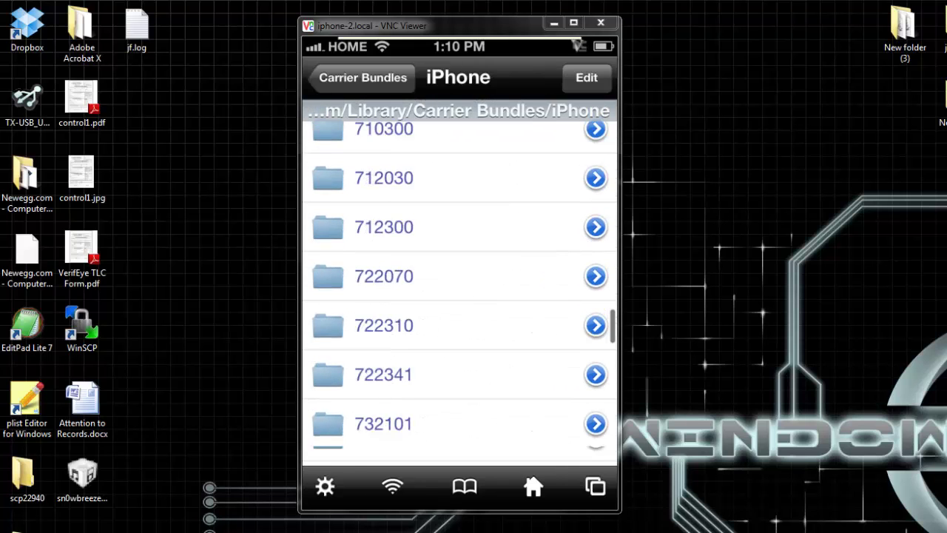
pyautogui.scroll(-6, 460, 296)
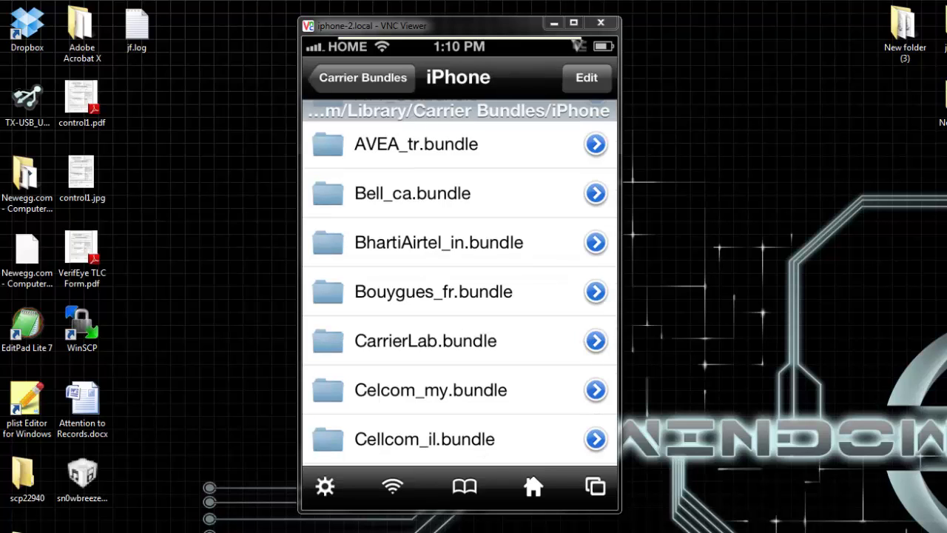
pyautogui.click(459, 340)
pyautogui.click(458, 340)
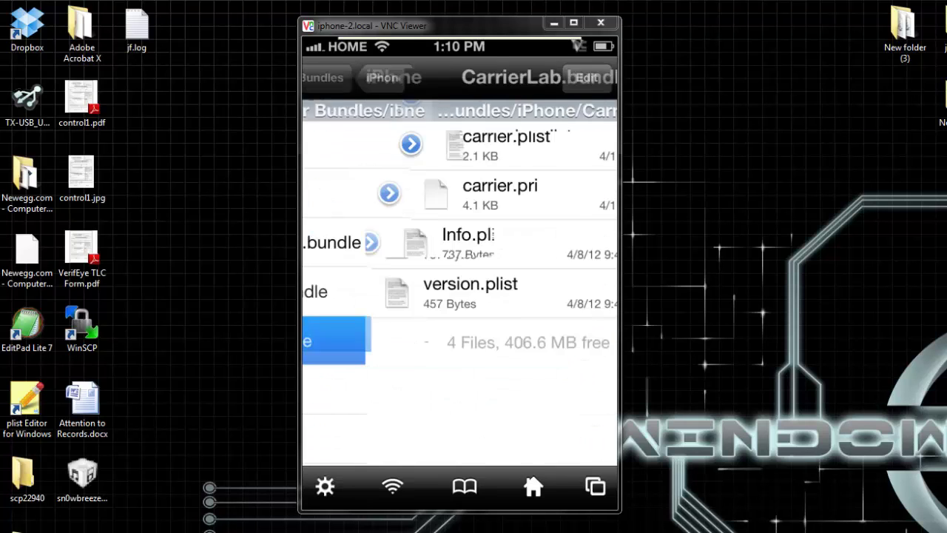
# Step: Open carrier.plist from CarrierLab.bundle as text and put it into edit mode
pyautogui.click(458, 145)
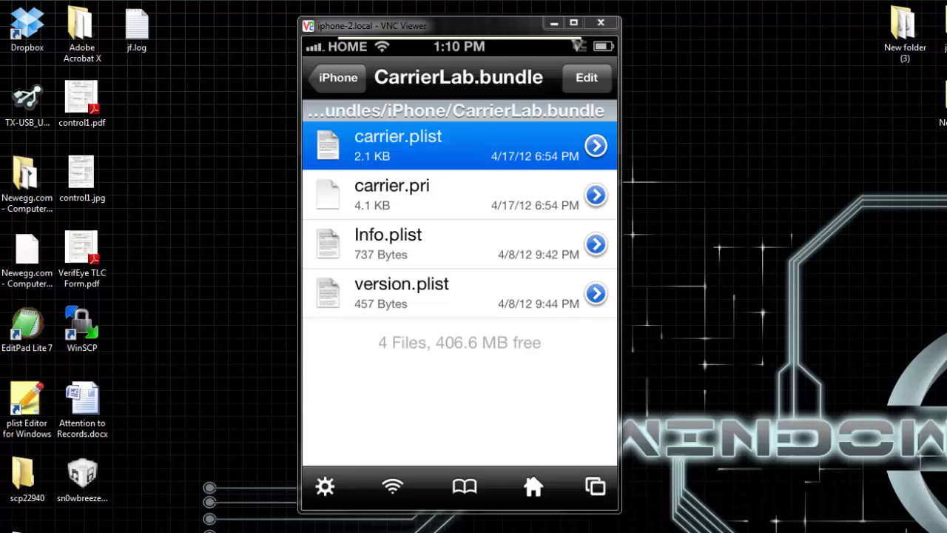
pyautogui.click(459, 348)
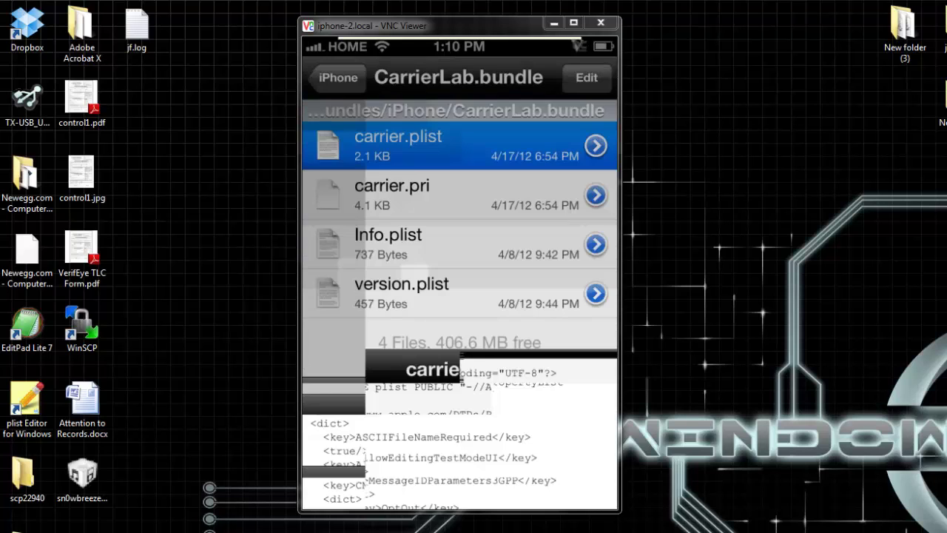
pyautogui.click(332, 78)
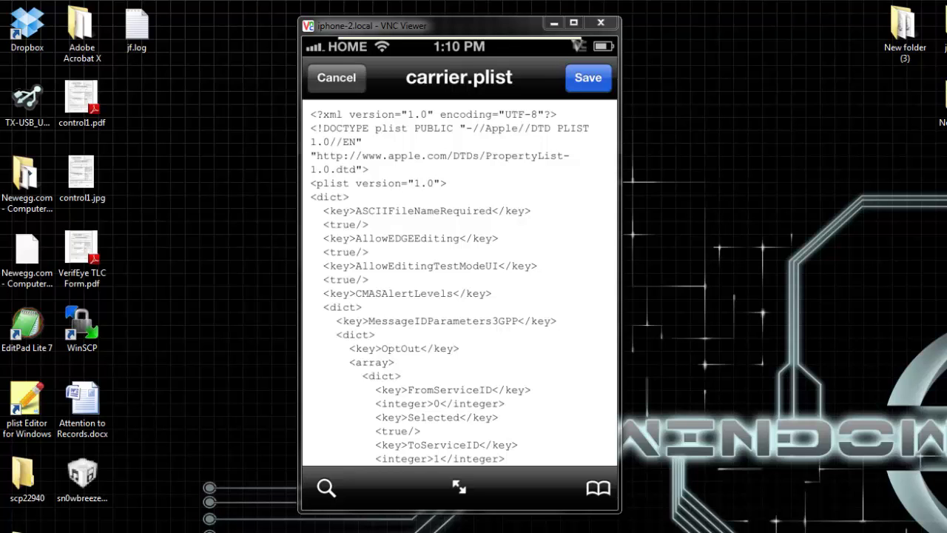
# Step: Replace the digits after the plus sign in the PhoneNumberRegistrationGatewayAddress string with the new gateway number, and save and close carrier.plist
pyautogui.scroll(-5, 459, 282)
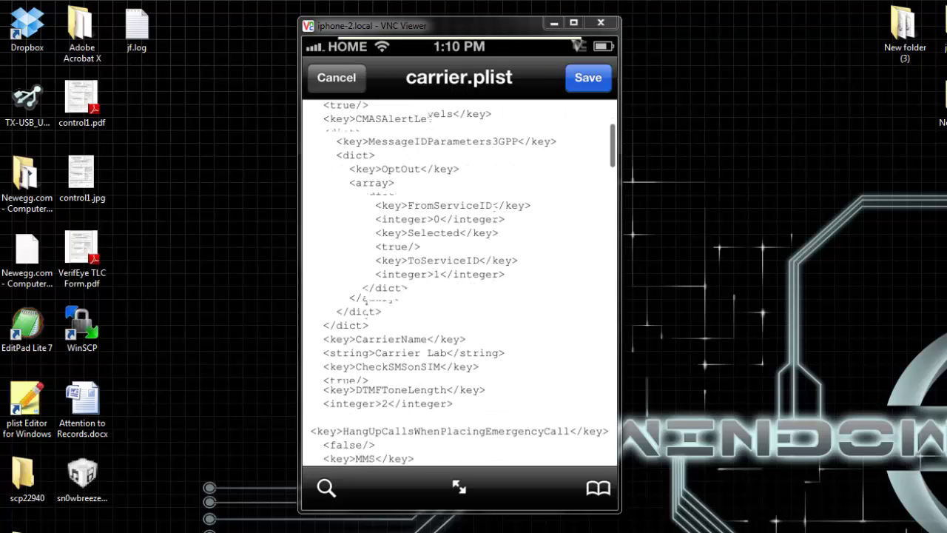
pyautogui.scroll(-6, 460, 281)
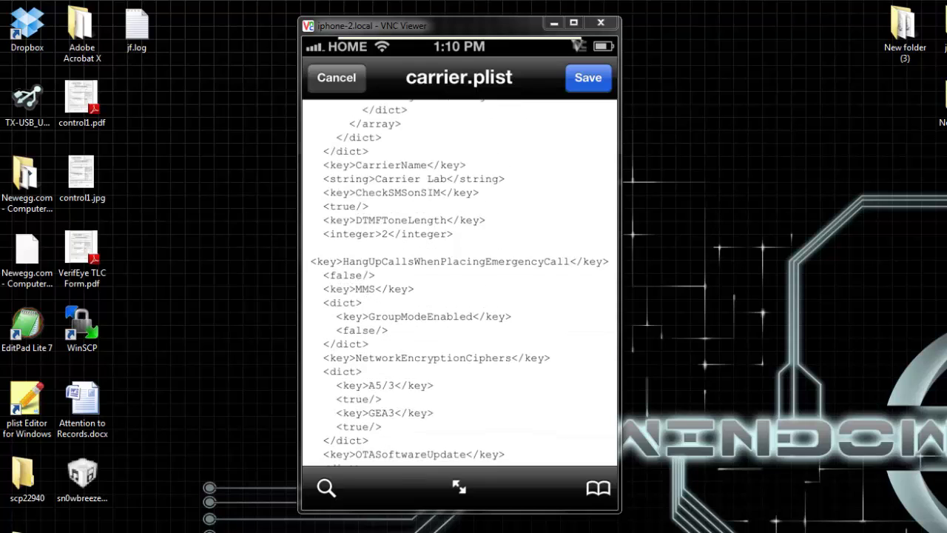
pyautogui.scroll(-14, 459, 282)
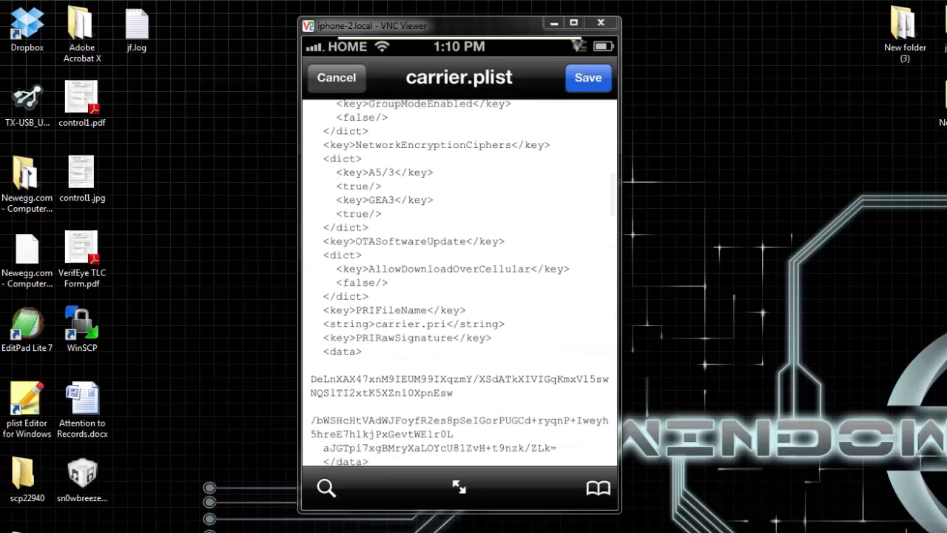
pyautogui.scroll(-14, 459, 281)
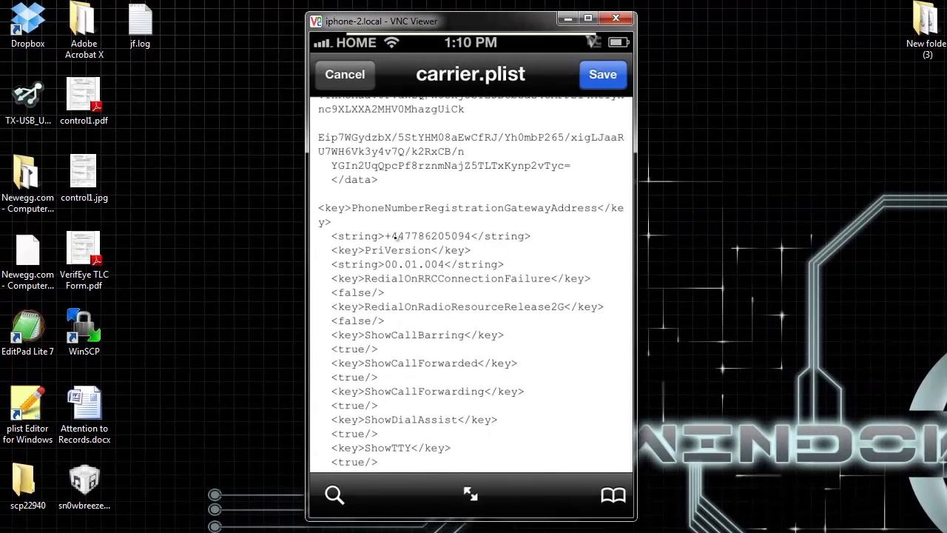
pyautogui.click(395, 235)
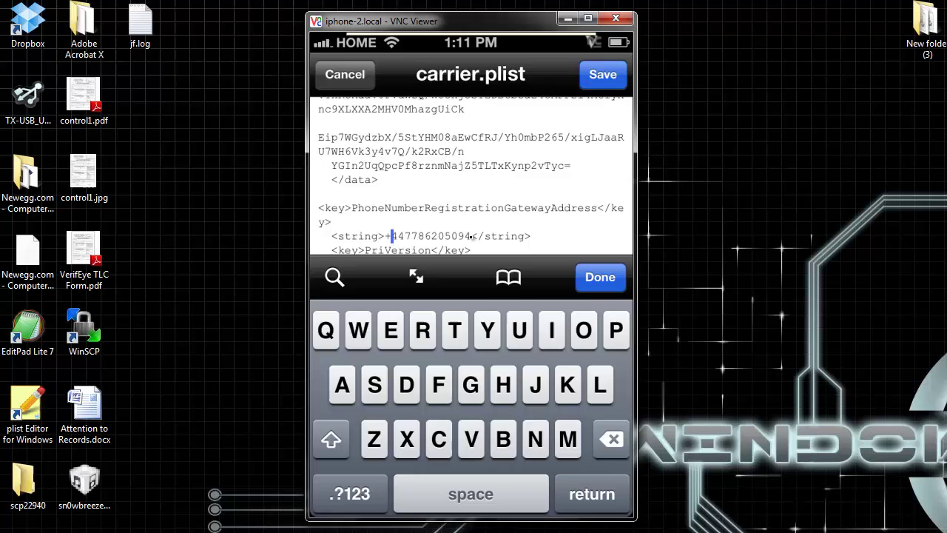
pyautogui.moveTo(409, 237); pyautogui.dragTo(471, 236)
pyautogui.press('BackSpace')
pyautogui.press('BackSpace')
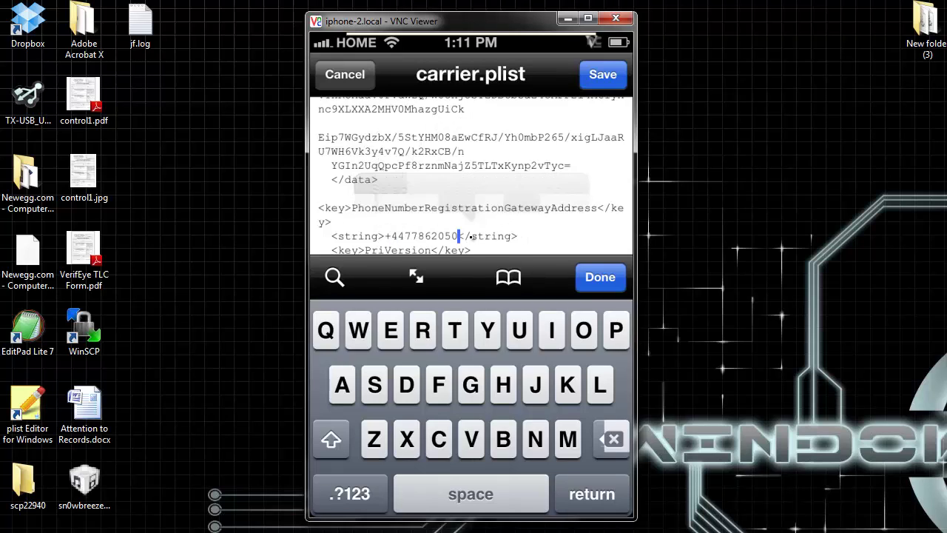
pyautogui.press('BackSpace')
pyautogui.press('BackSpace')
pyautogui.press('BackSpace')
pyautogui.press('BackSpace')
pyautogui.press('BackSpace')
pyautogui.press('BackSpace')
pyautogui.press('BackSpace')
pyautogui.press('BackSpace')
pyautogui.press('BackSpace')
pyautogui.press('BackSpace')
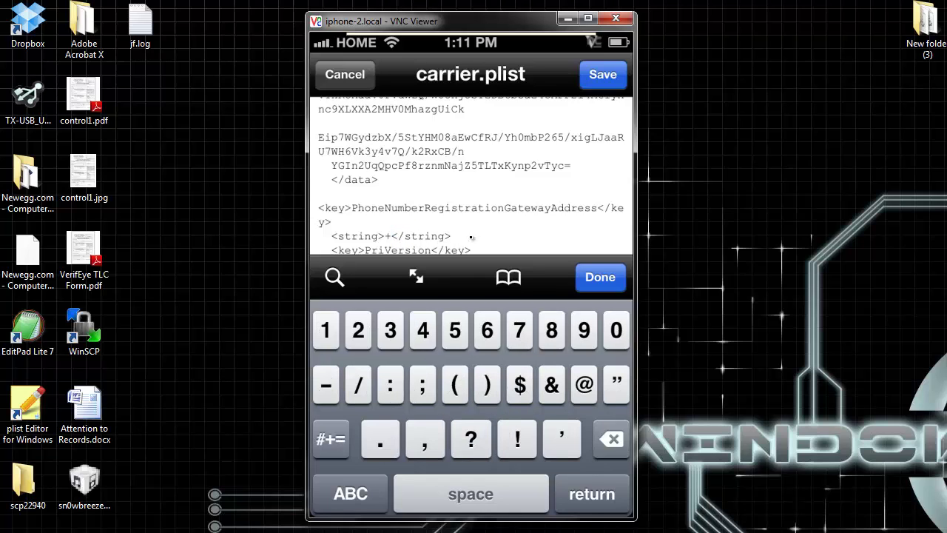
pyautogui.write('2881877')
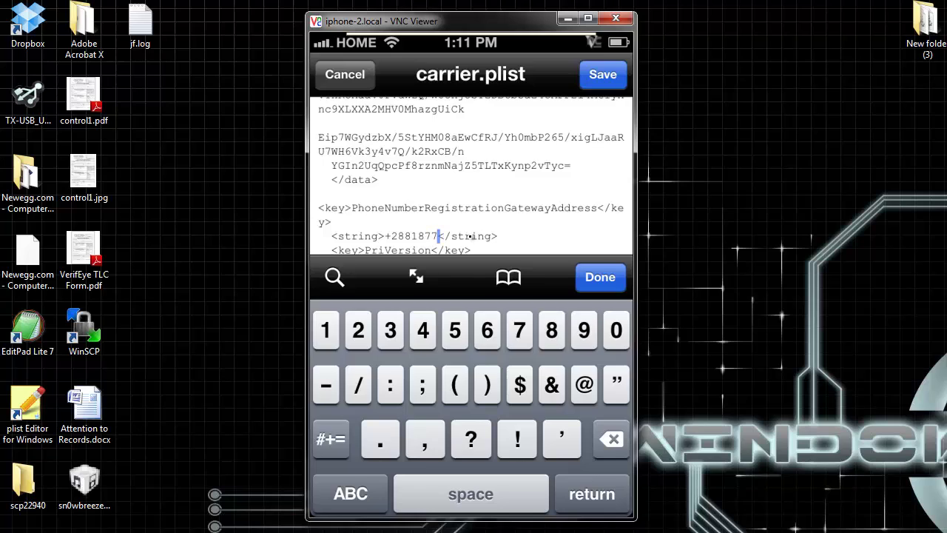
pyautogui.write('3')
pyautogui.press('Escape')
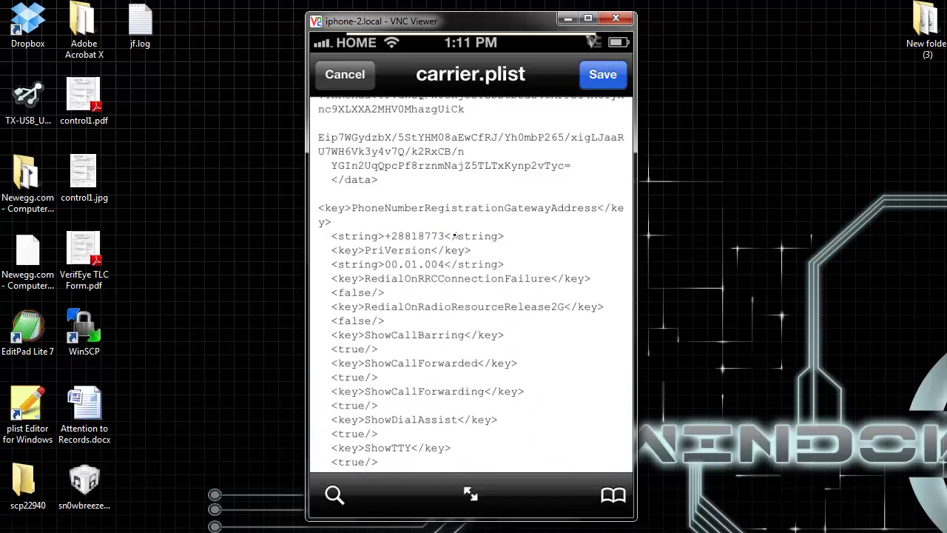
pyautogui.press('Return')
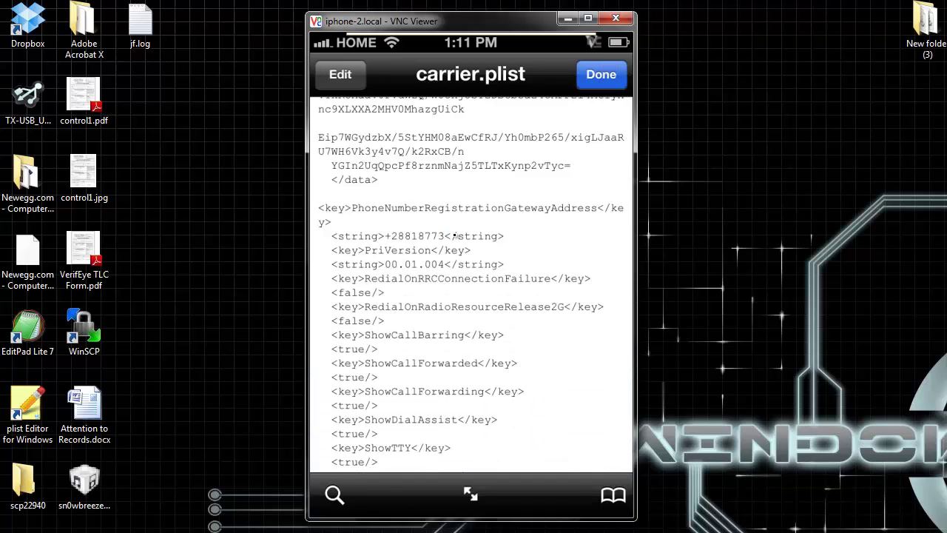
pyautogui.press('Return')
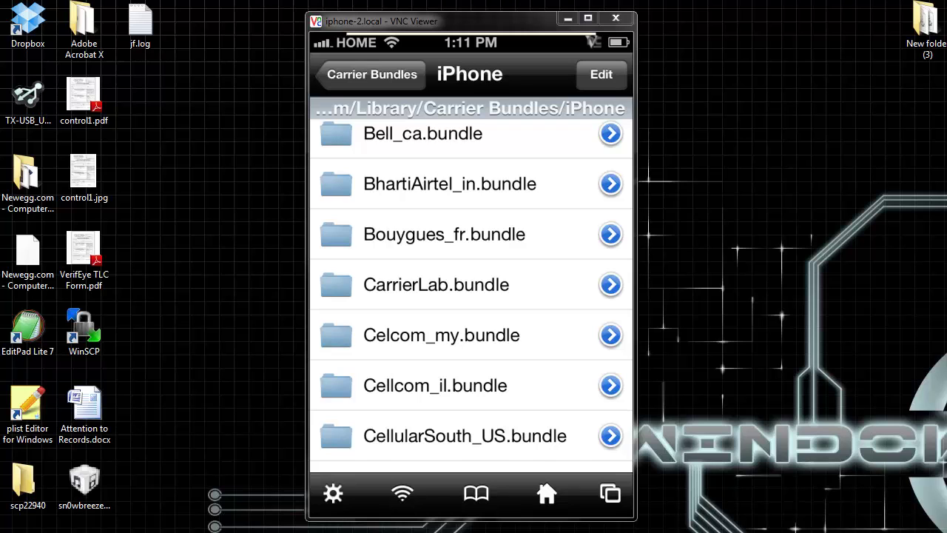
# Step: Locate Unknown.bundle among the iPhone carrier bundles and open it
pyautogui.scroll(-5, 470, 296)
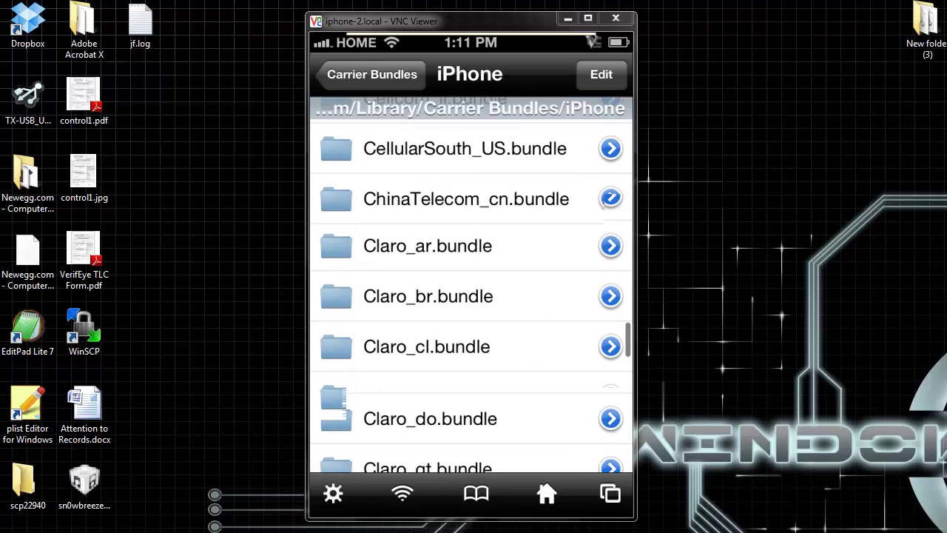
pyautogui.scroll(-10, 603, 202)
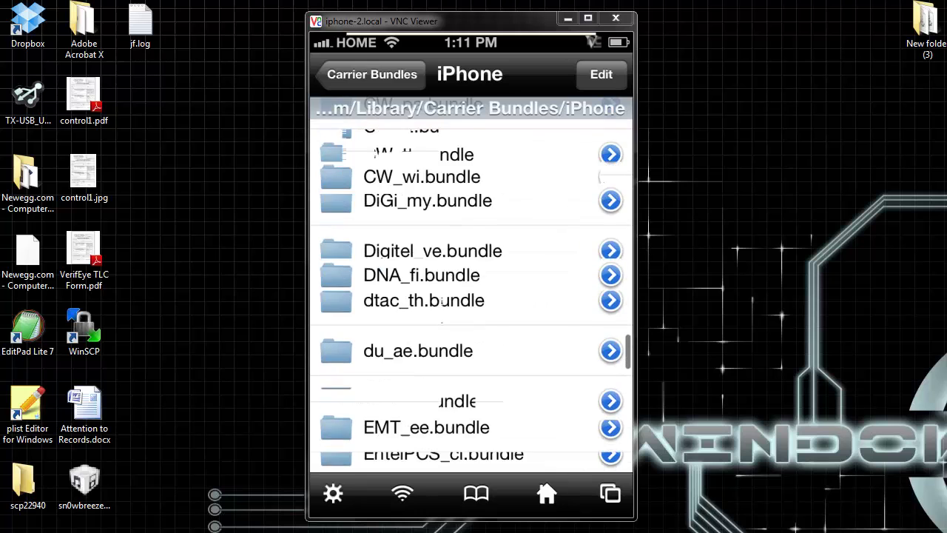
pyautogui.scroll(-10, 471, 289)
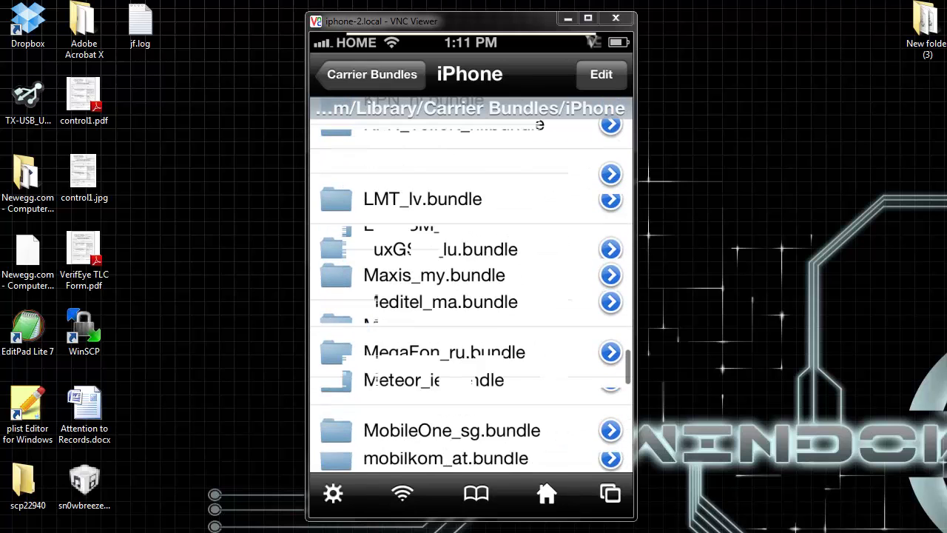
pyautogui.scroll(-10, 471, 288)
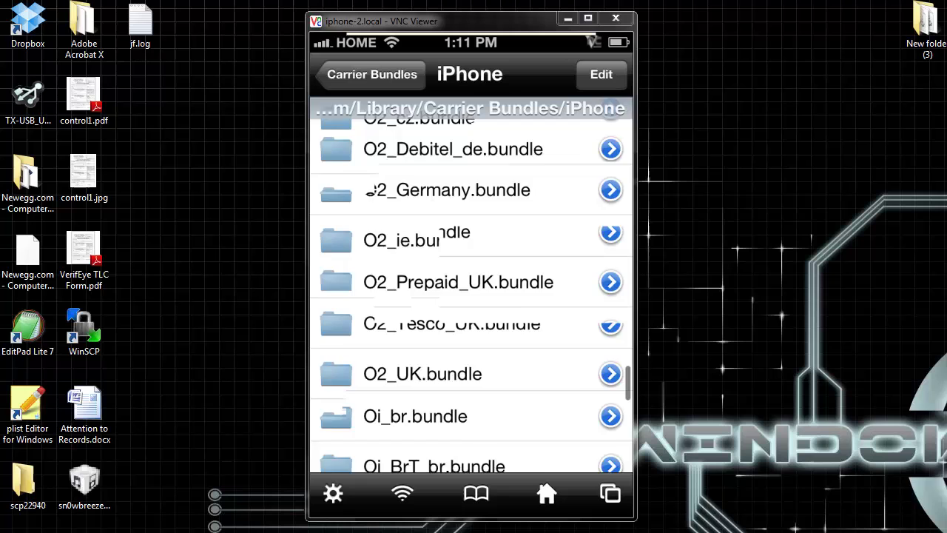
pyautogui.scroll(-10, 471, 288)
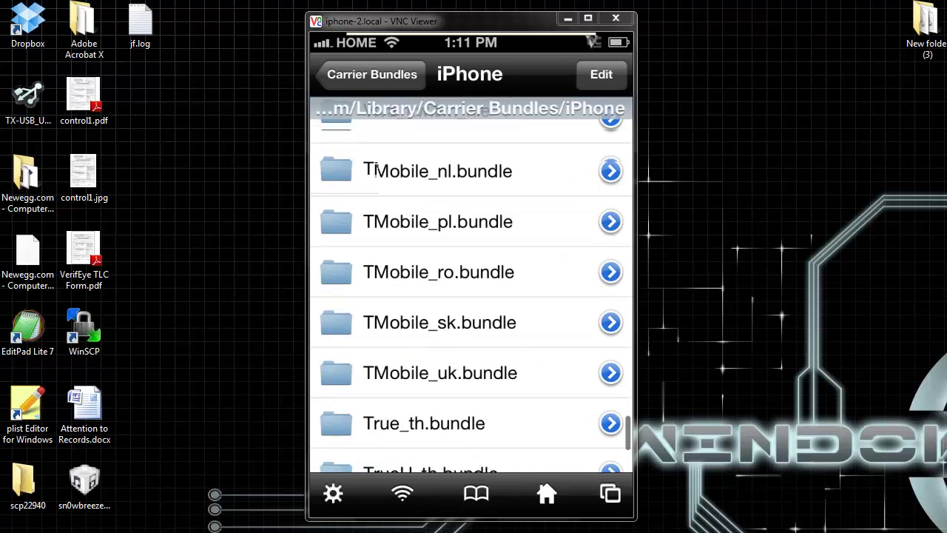
pyautogui.scroll(-10, 375, 171)
pyautogui.scroll(6, 513, 338)
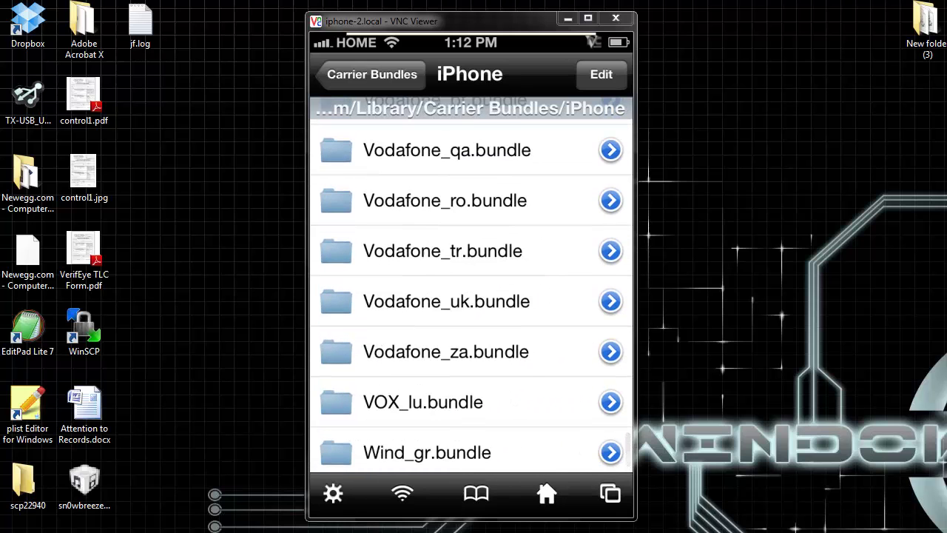
pyautogui.scroll(10, 471, 289)
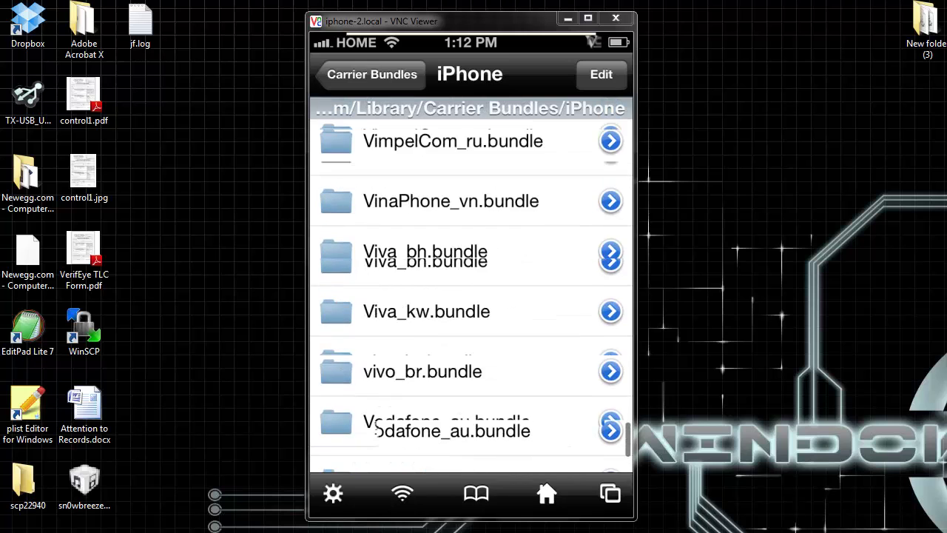
pyautogui.click(451, 254)
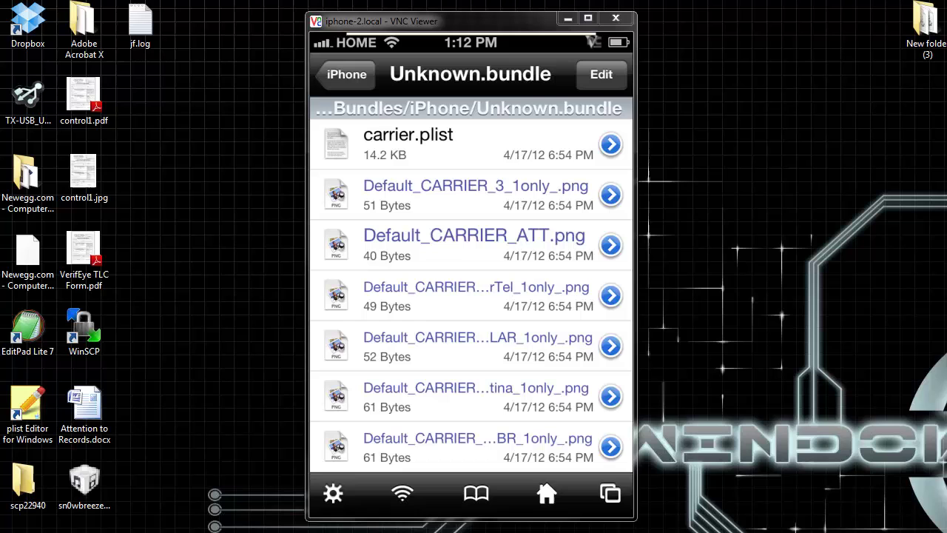
# Step: Open carrier.plist from Unknown.bundle in the Text Viewer and put it into edit mode
pyautogui.click(450, 144)
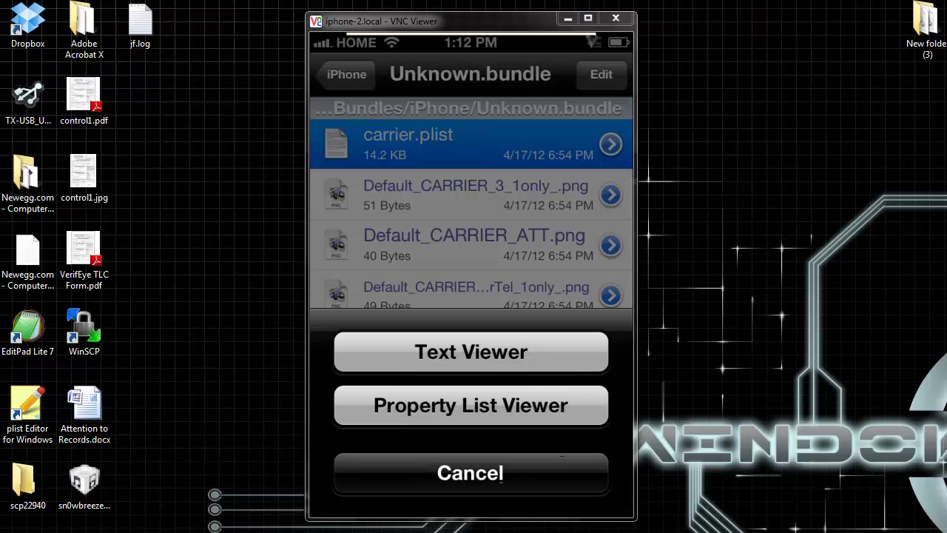
pyautogui.click(562, 457)
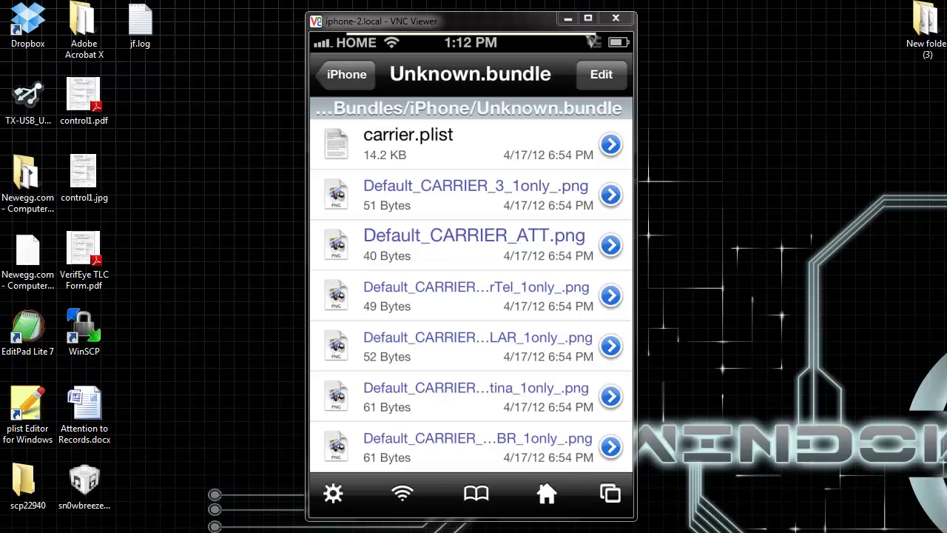
pyautogui.click(450, 143)
pyautogui.click(470, 351)
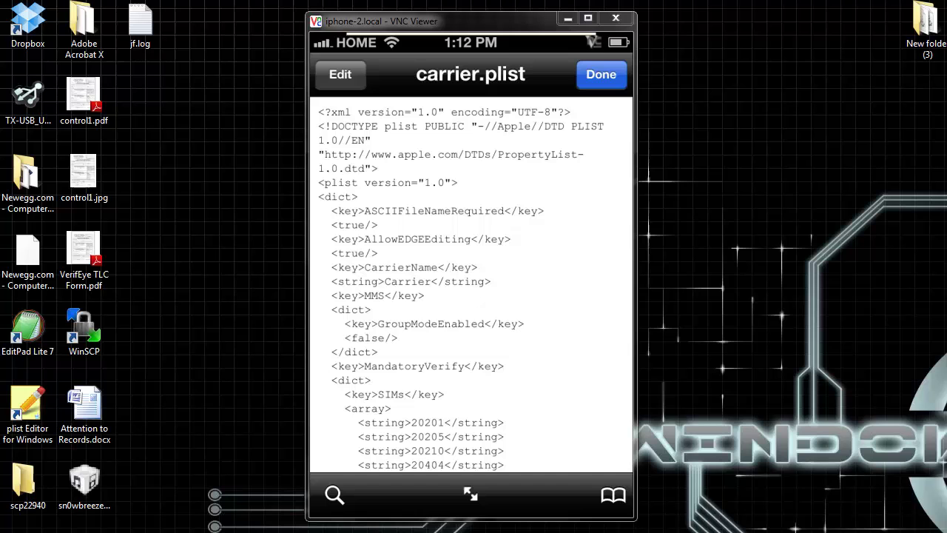
pyautogui.click(340, 74)
# Step: Delete the digits after the plus sign in the first string of the PhoneNumberRegistrationGatewayAddress array
pyautogui.scroll(-10, 470, 284)
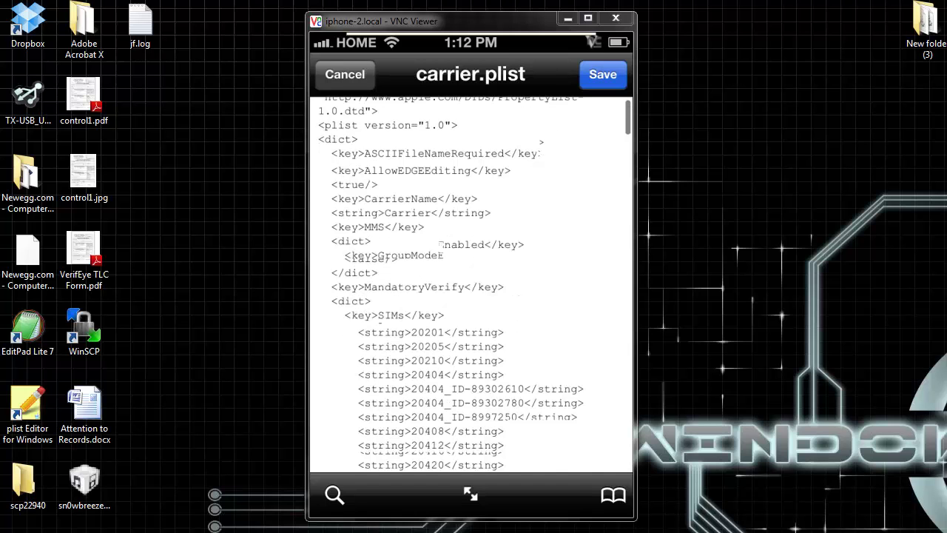
pyautogui.scroll(-15, 470, 285)
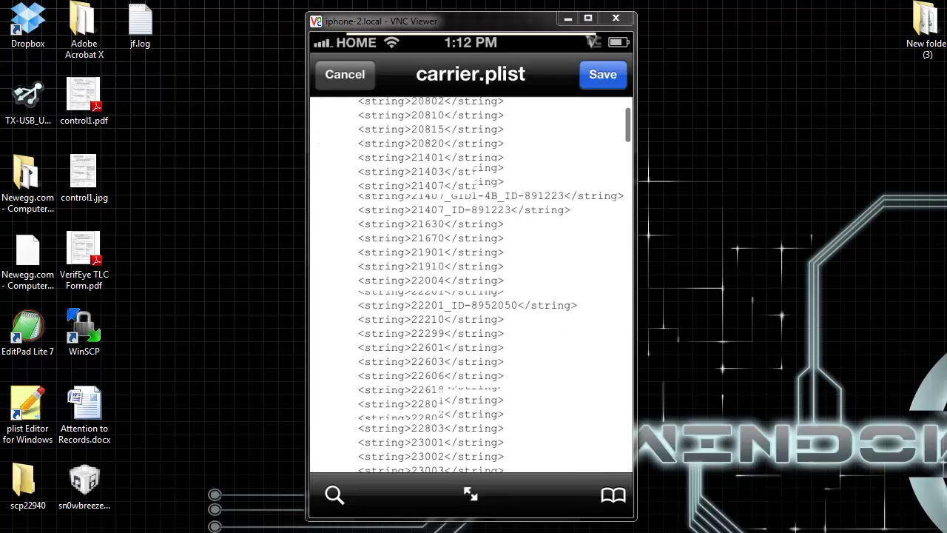
pyautogui.scroll(-15, 470, 285)
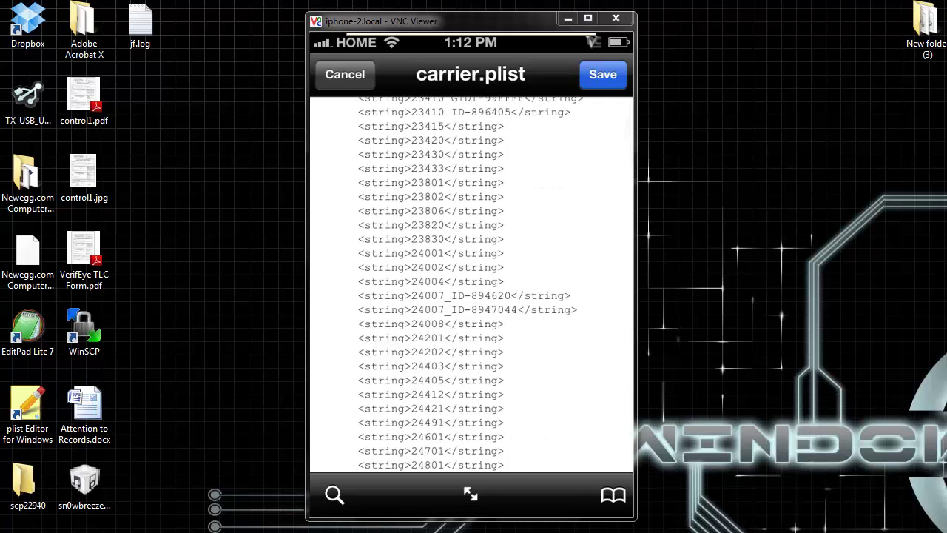
pyautogui.scroll(-15, 471, 285)
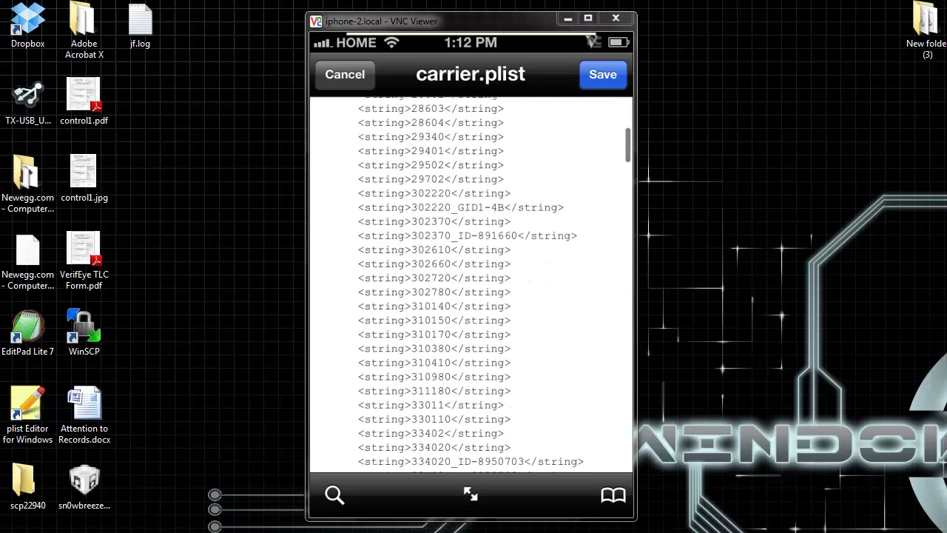
pyautogui.scroll(-7, 470, 284)
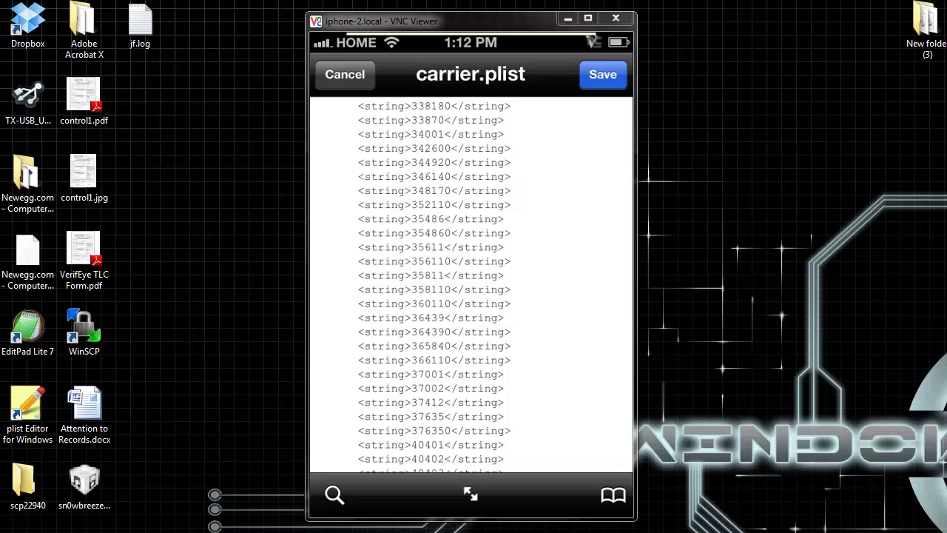
pyautogui.scroll(-15, 470, 285)
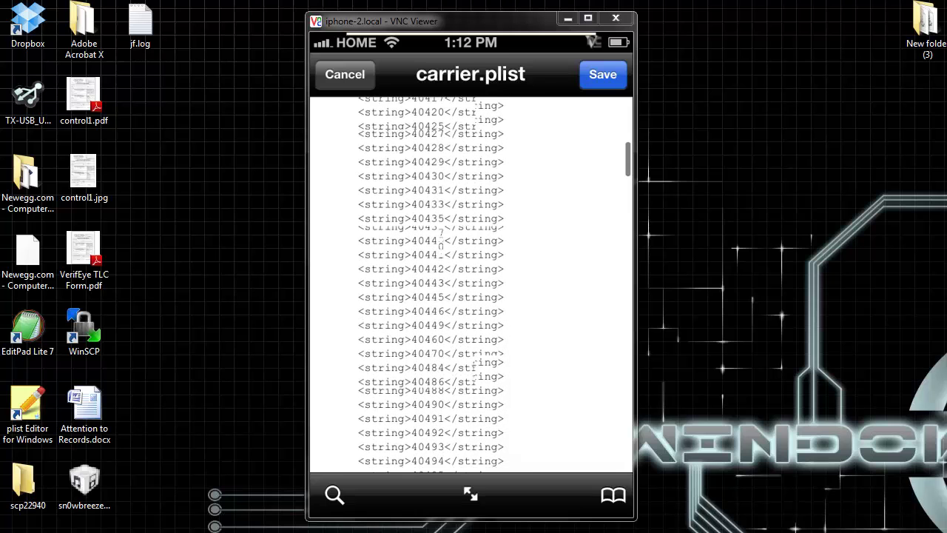
pyautogui.scroll(-20, 470, 285)
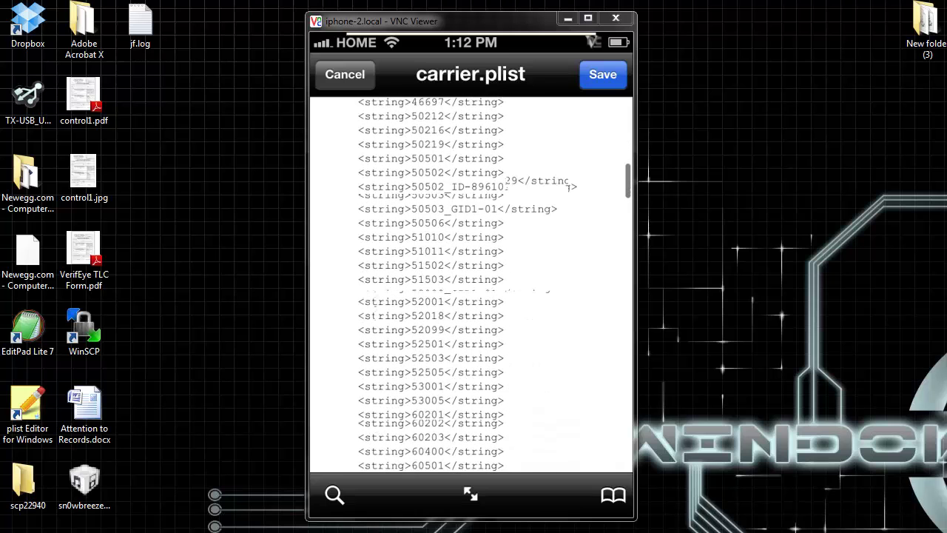
pyautogui.scroll(-20, 470, 285)
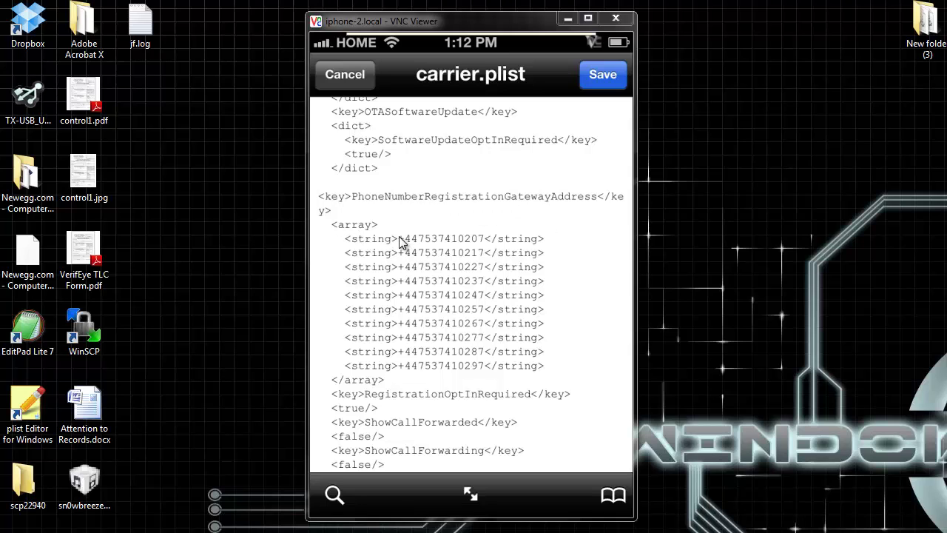
pyautogui.click(484, 240)
pyautogui.click(483, 238)
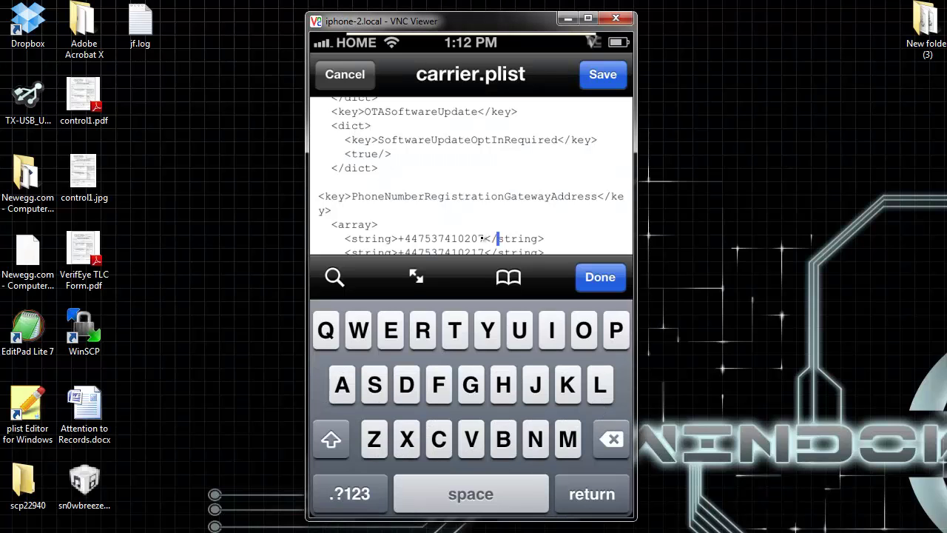
pyautogui.moveTo(481, 238); pyautogui.dragTo(481, 239)
pyautogui.press('BackSpace')
pyautogui.press('BackSpace')
pyautogui.press('BackSpace')
pyautogui.press('BackSpace')
pyautogui.press('BackSpace')
pyautogui.press('BackSpace')
pyautogui.press('BackSpace')
pyautogui.press('BackSpace')
pyautogui.press('BackSpace')
pyautogui.press('BackSpace')
pyautogui.press('BackSpace')
pyautogui.press('BackSpace')
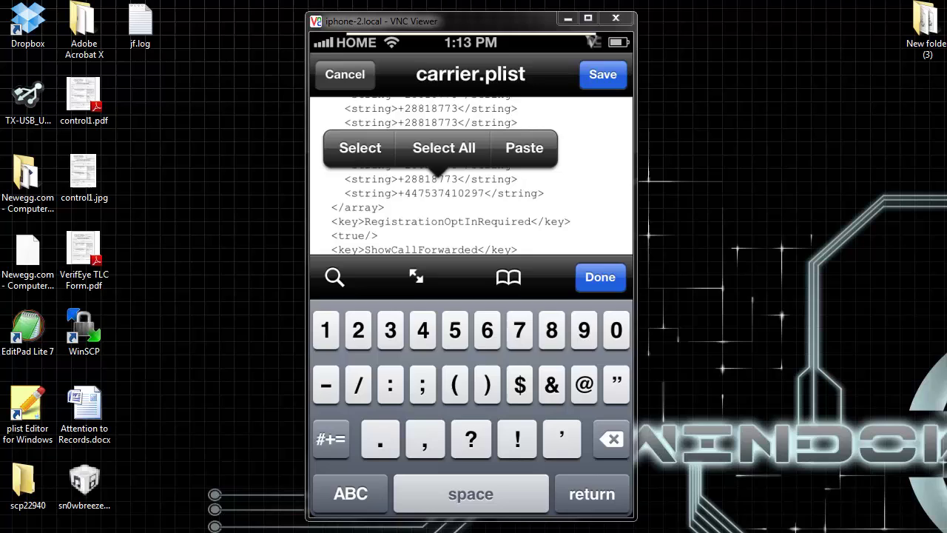
# Step: Paste the new gateway number over the digits of the last string in the PhoneNumberRegistrationGatewayAddress array and finish text entry
pyautogui.click(360, 147)
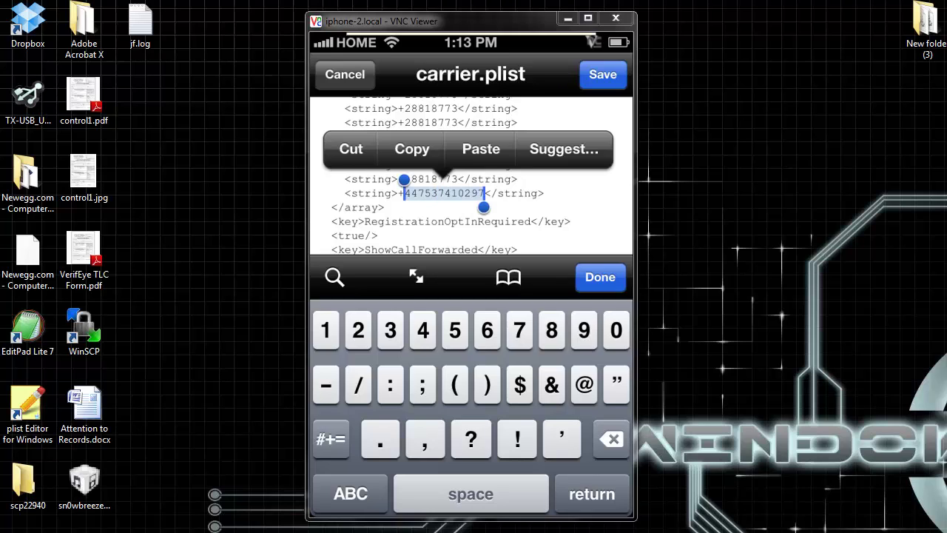
pyautogui.click(480, 150)
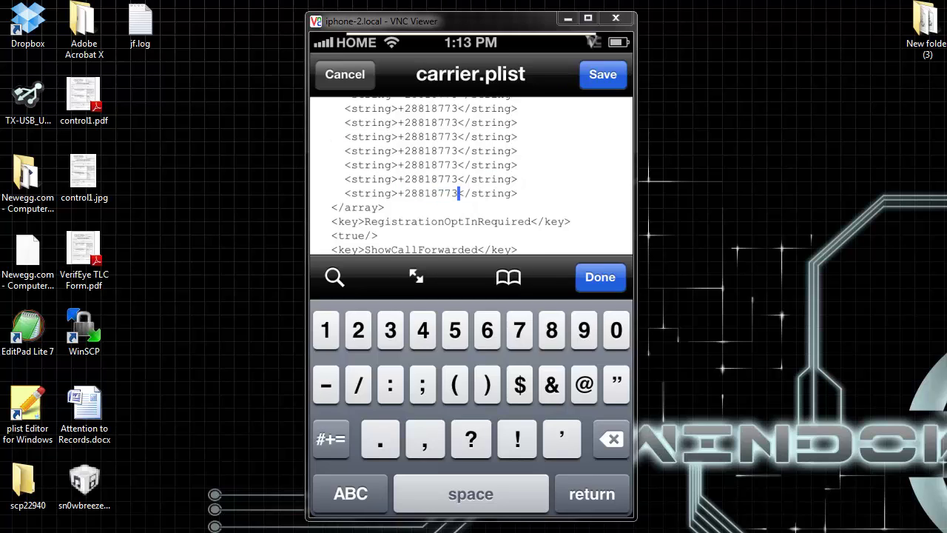
pyautogui.scroll(1, 470, 176)
pyautogui.click(600, 276)
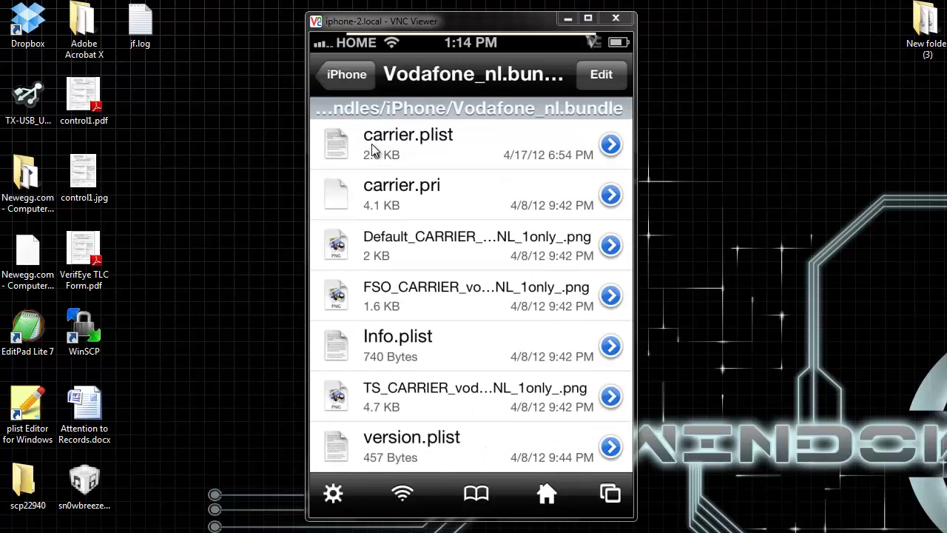
# Step: Open carrier.plist from Vodafone_nl.bundle for editing and locate its PhoneNumberRegistrationGatewayAddress key
pyautogui.click(371, 145)
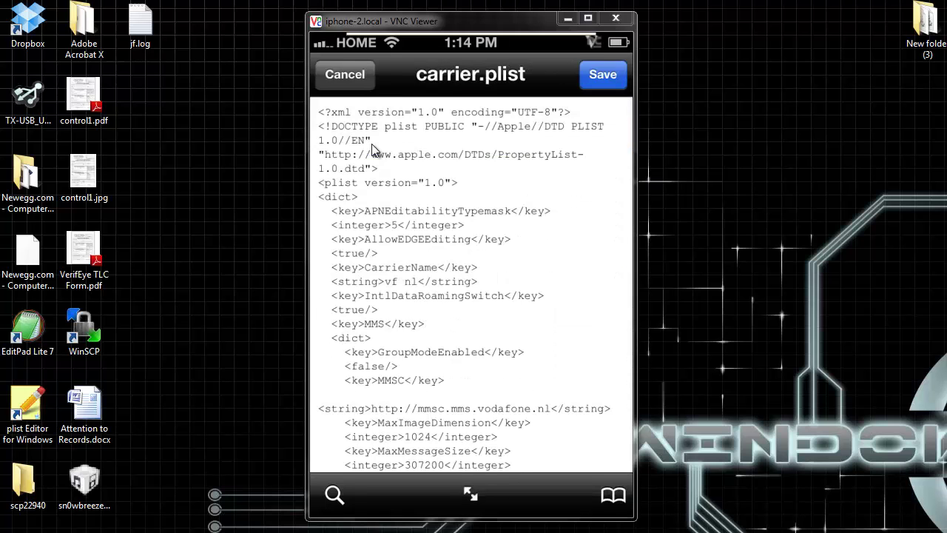
pyautogui.scroll(-10, 371, 148)
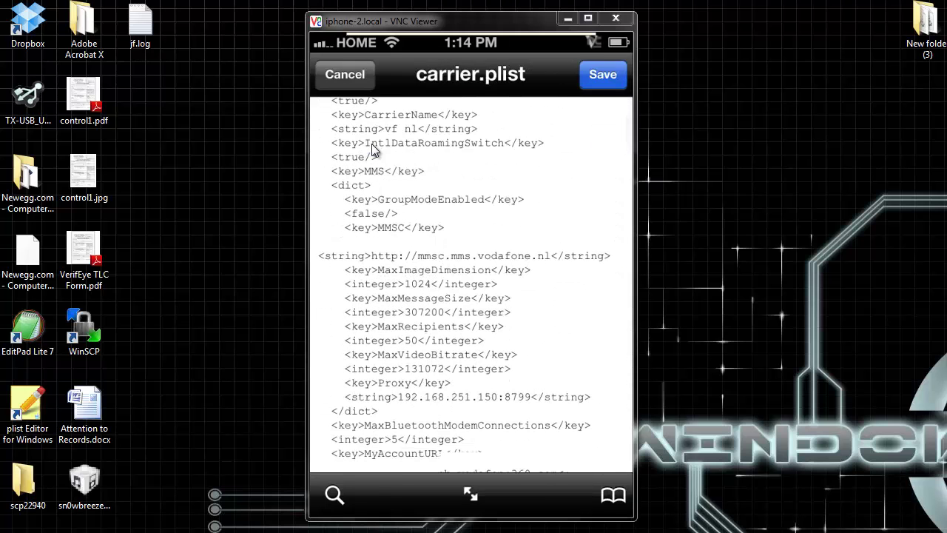
pyautogui.scroll(-8, 371, 148)
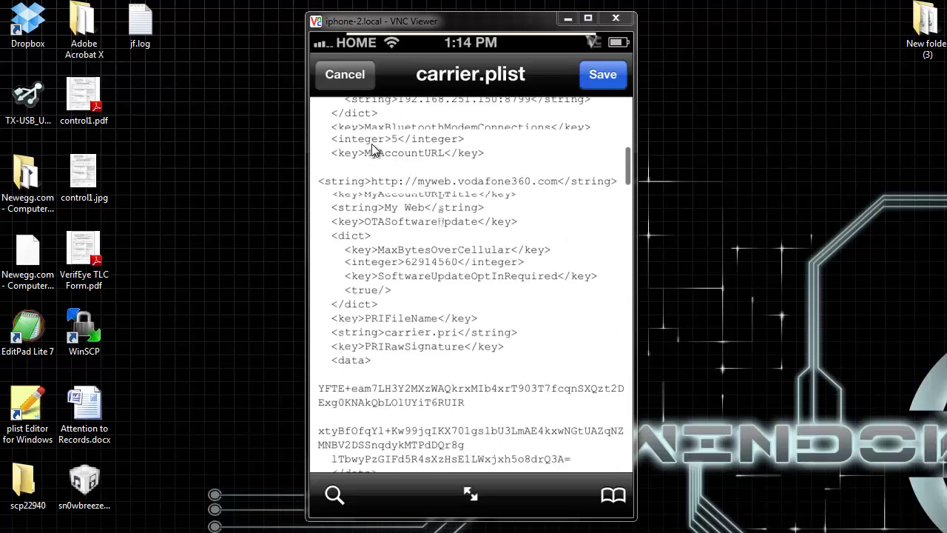
pyautogui.scroll(-7, 371, 148)
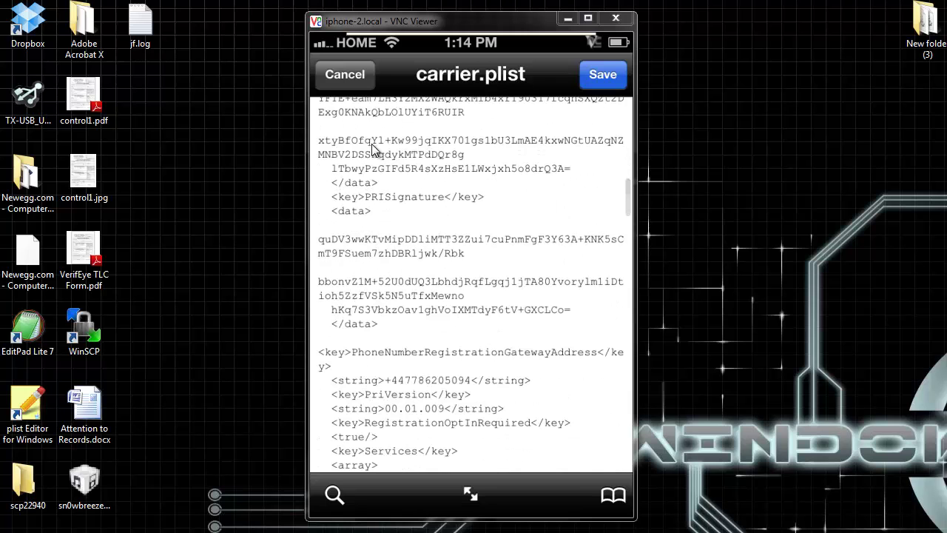
pyautogui.scroll(-3, 371, 148)
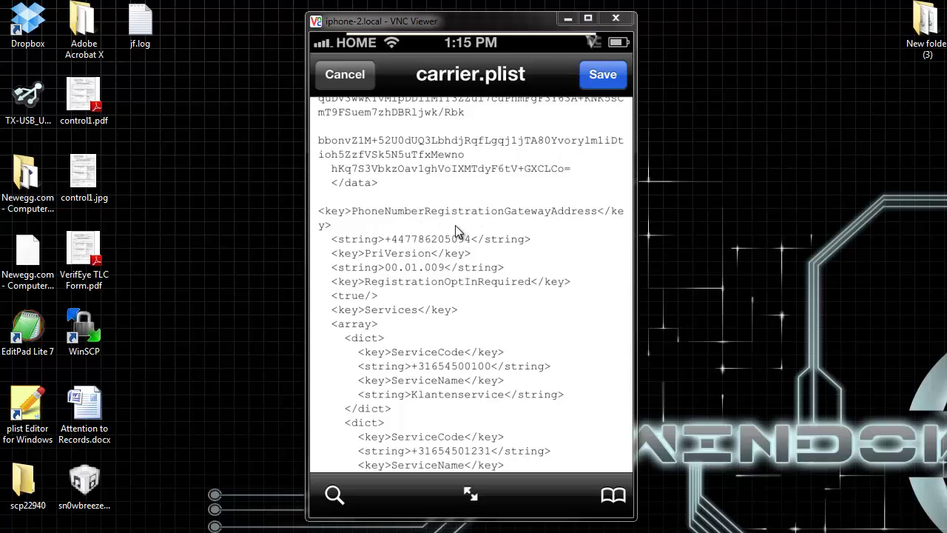
# Step: Replace the digits after the plus sign in the PhoneNumberRegistrationGatewayAddress string with the gateway number 28818773
pyautogui.click(455, 225)
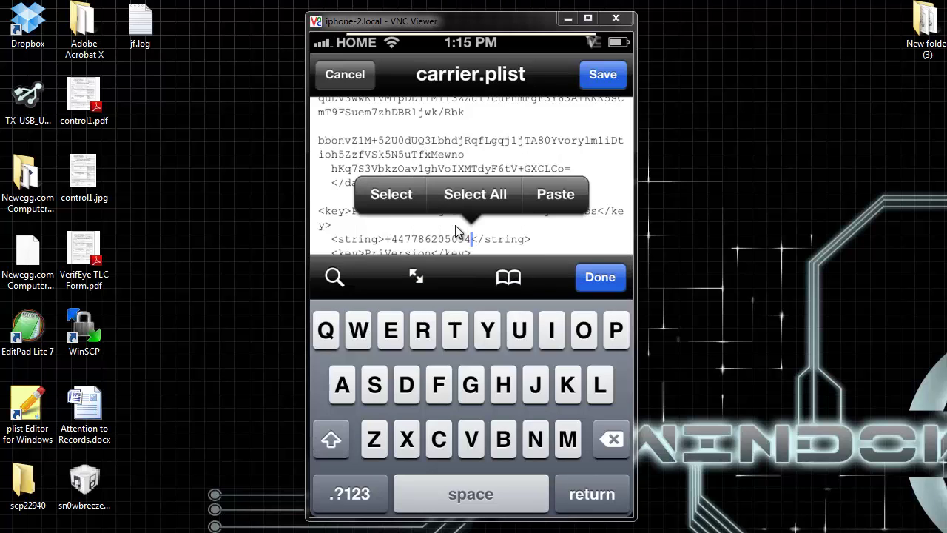
pyautogui.press('BackSpace')
pyautogui.press('BackSpace')
pyautogui.press('BackSpace')
pyautogui.press('BackSpace')
pyautogui.press('BackSpace')
pyautogui.press('BackSpace')
pyautogui.press('BackSpace')
pyautogui.press('BackSpace')
pyautogui.press('BackSpace')
pyautogui.press('BackSpace')
pyautogui.press('BackSpace')
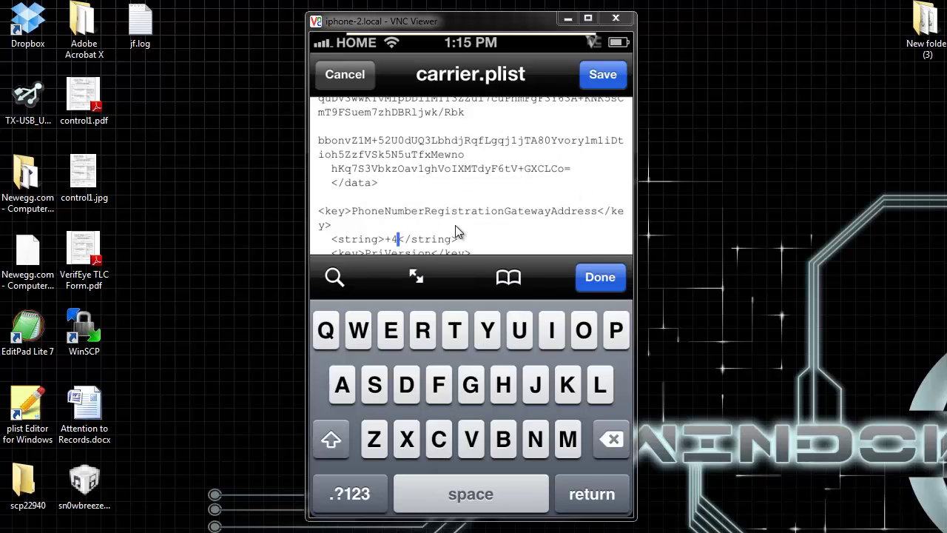
pyautogui.press('BackSpace')
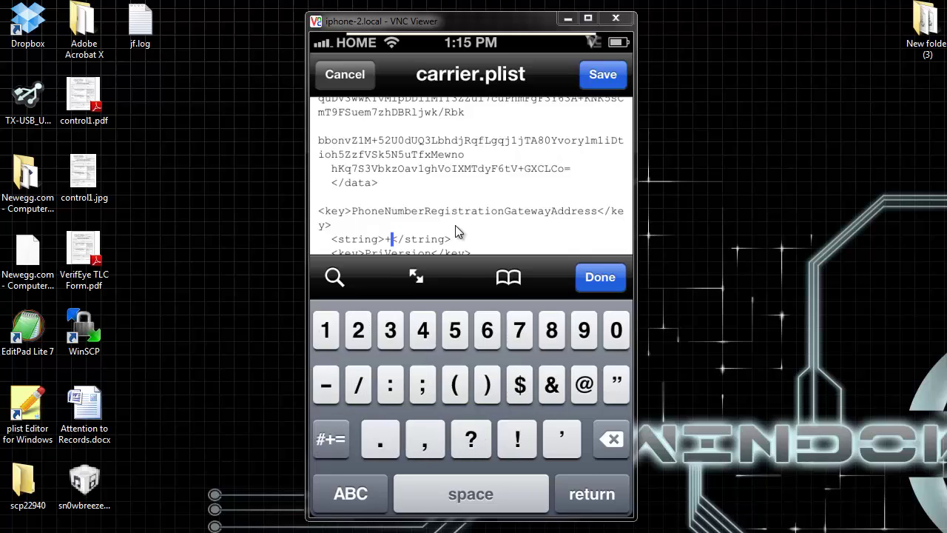
pyautogui.write('28818773')
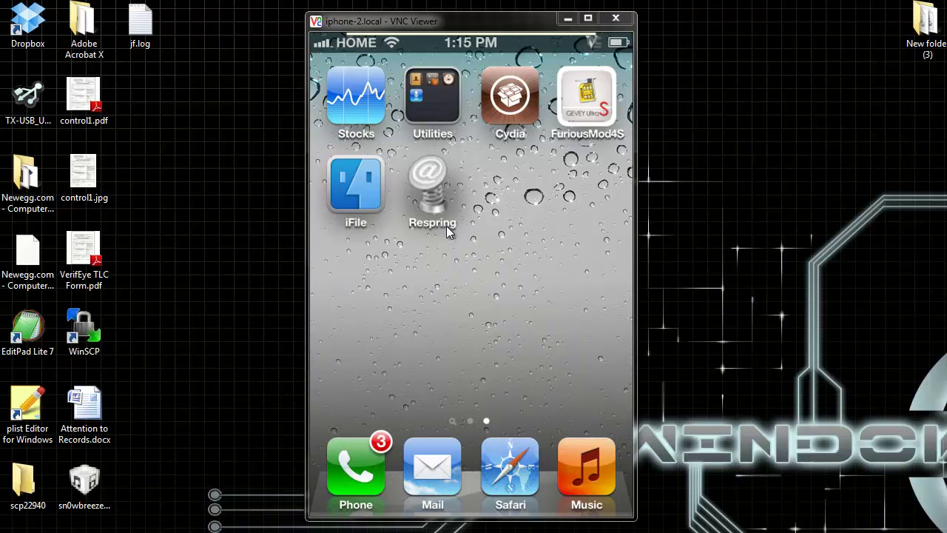
# Step: Respring the iPhone from its home screen and open the phone's Settings
pyautogui.click(446, 228)
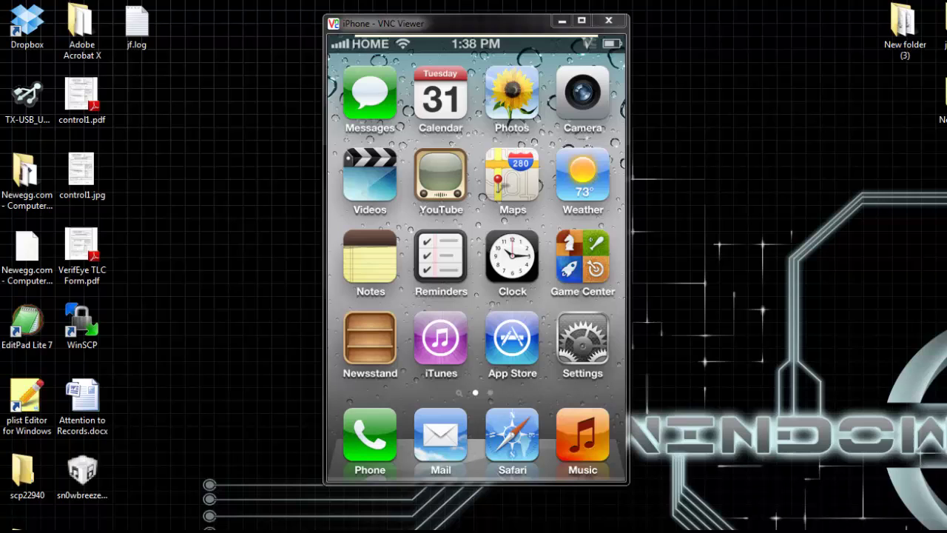
pyautogui.click(582, 344)
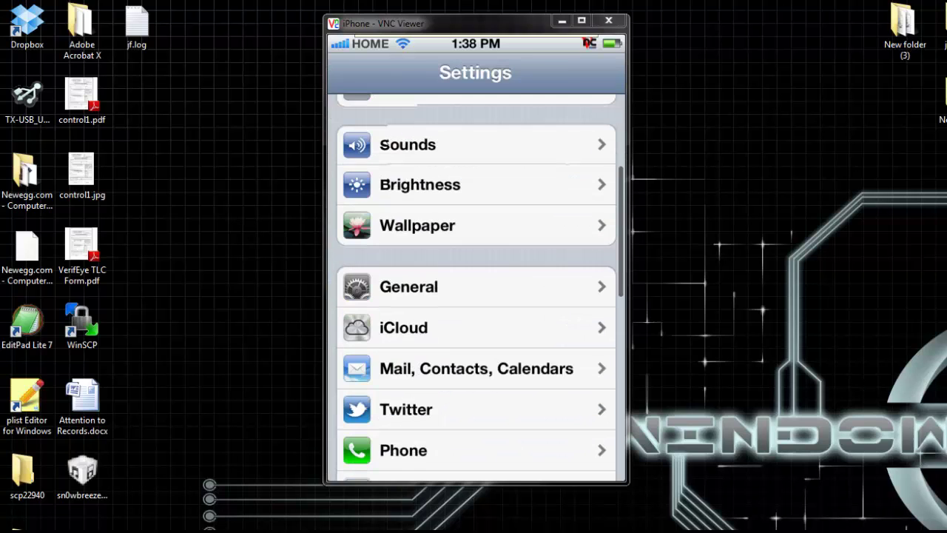
pyautogui.click(476, 286)
pyautogui.scroll(-10, 476, 289)
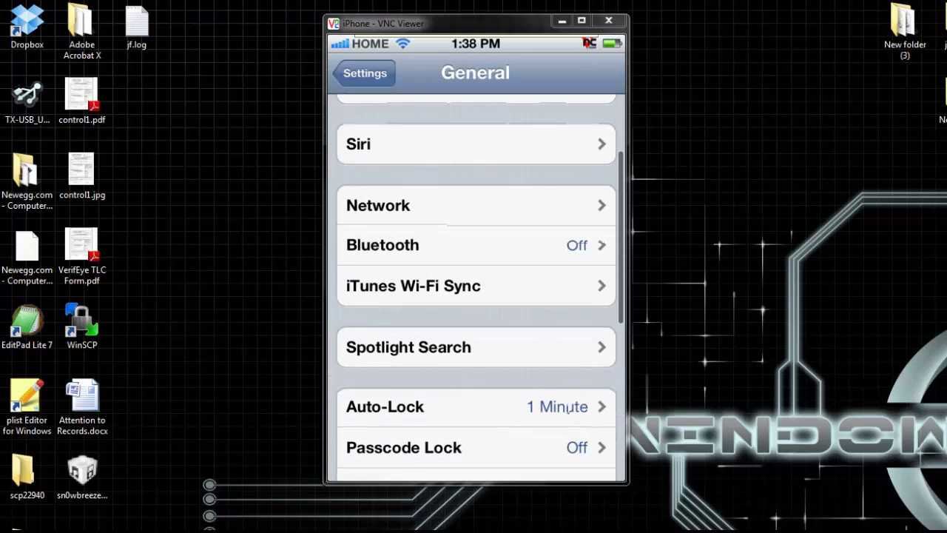
pyautogui.scroll(10, 477, 289)
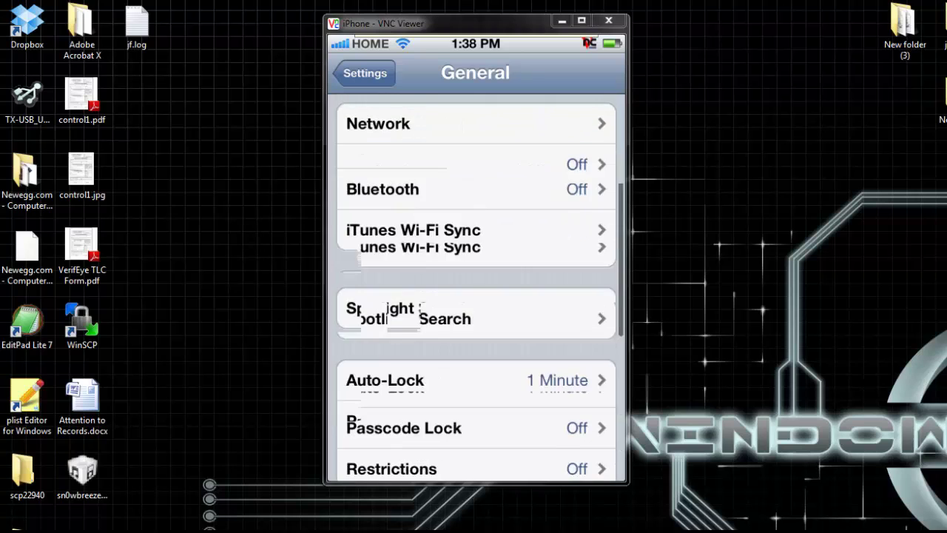
pyautogui.click(364, 73)
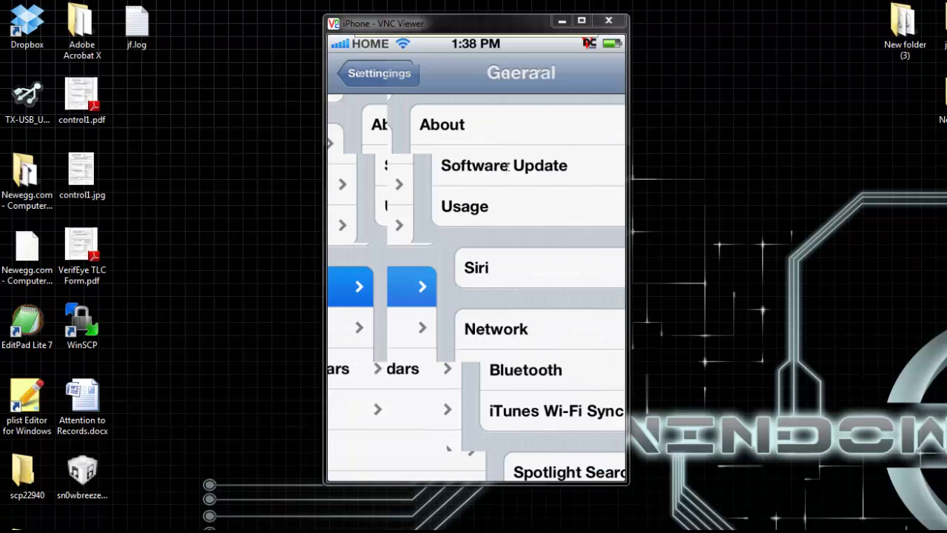
# Step: Turn on FaceTime in the iPhone's settings
pyautogui.scroll(-3, 477, 288)
pyautogui.scroll(-3, 476, 289)
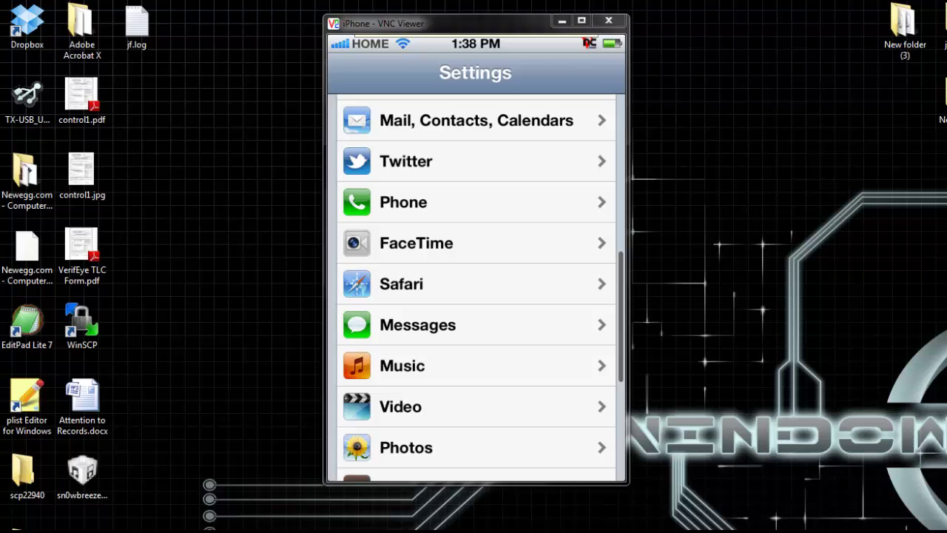
pyautogui.click(475, 243)
pyautogui.click(570, 124)
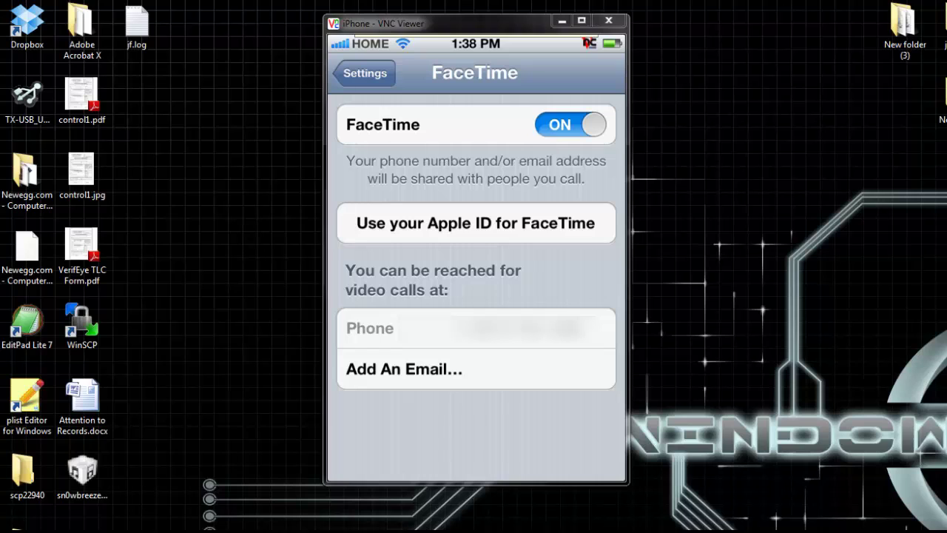
# Step: Turn on iMessage in the Messages settings and accept the possible carrier charge for activation SMS messages
pyautogui.click(365, 72)
pyautogui.scroll(-2, 476, 296)
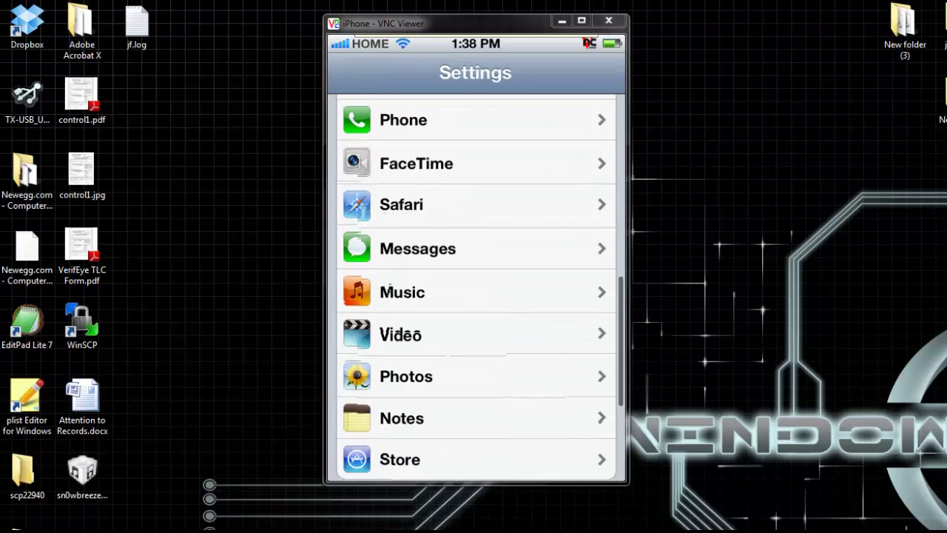
pyautogui.click(417, 248)
pyautogui.click(569, 124)
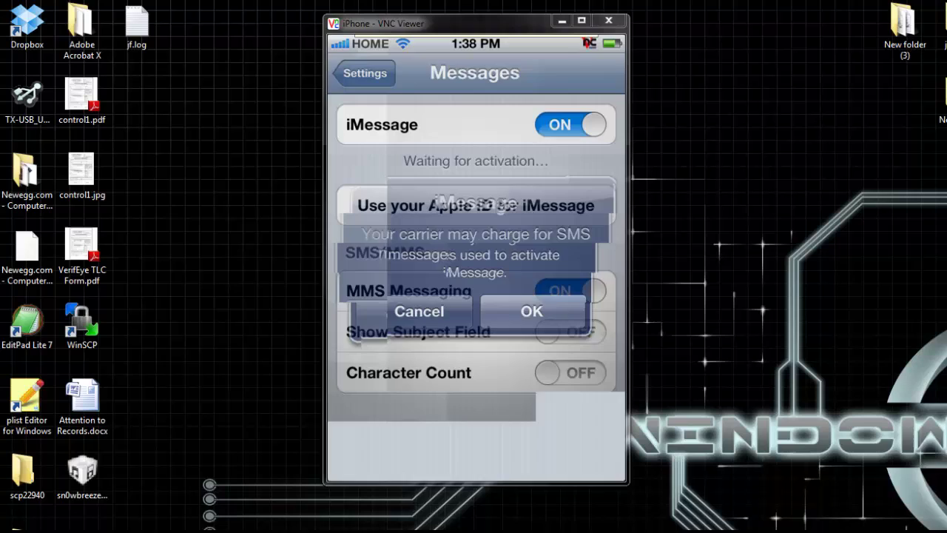
pyautogui.click(533, 311)
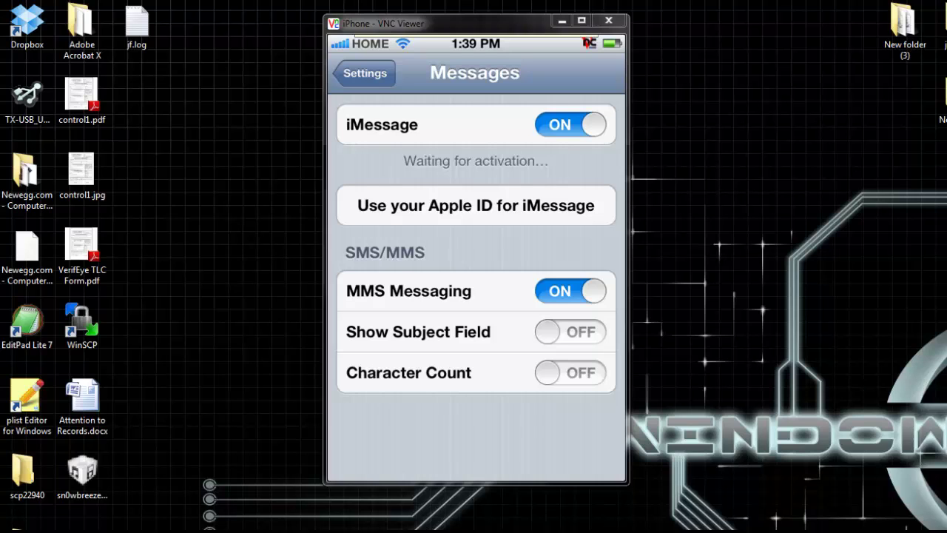
# Step: Check the activation status of FaceTime and iMessage on their settings pages
pyautogui.click(364, 73)
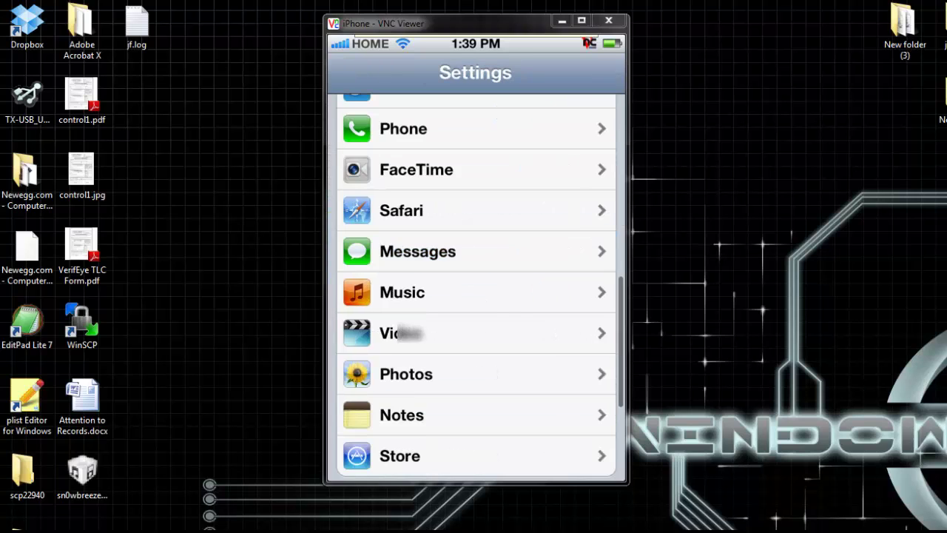
pyautogui.click(476, 169)
pyautogui.click(365, 73)
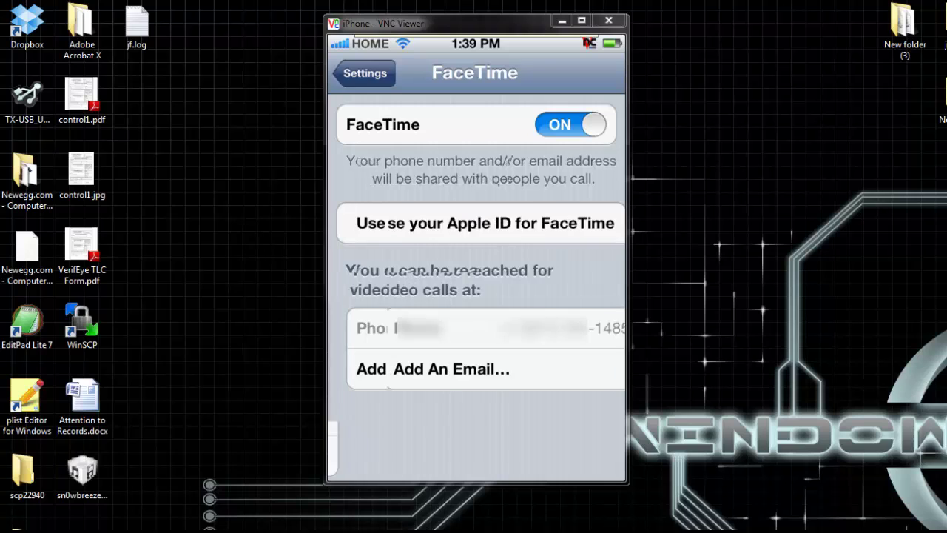
pyautogui.click(391, 247)
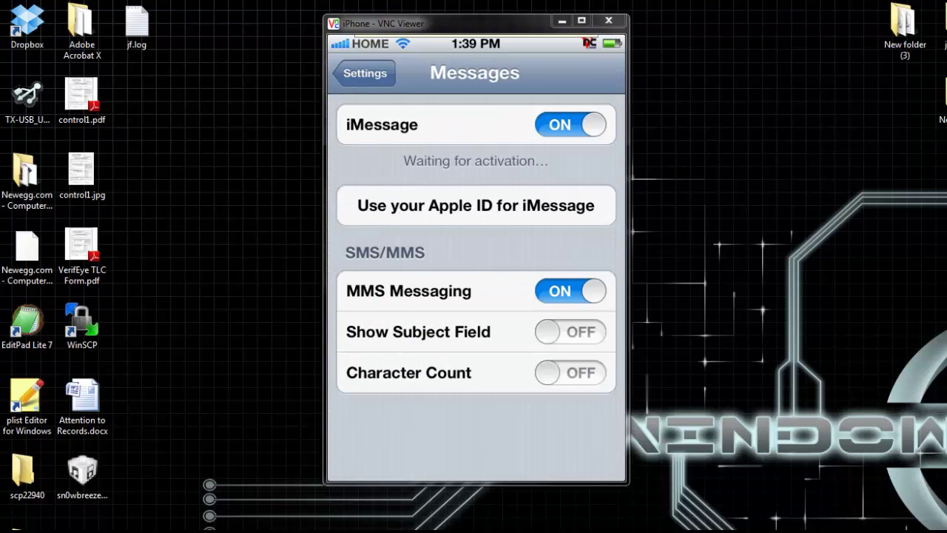
pyautogui.click(364, 73)
# Step: Examine the software version, carrier, model and modem firmware in the iPhone's About details and return to the main settings list
pyautogui.moveTo(444, 185); pyautogui.dragTo(444, 370)
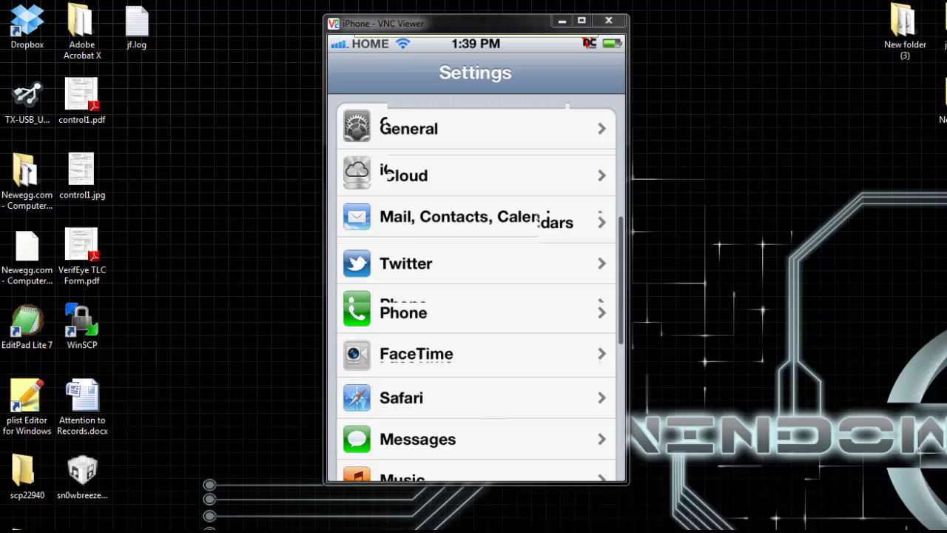
pyautogui.scroll(5, 476, 296)
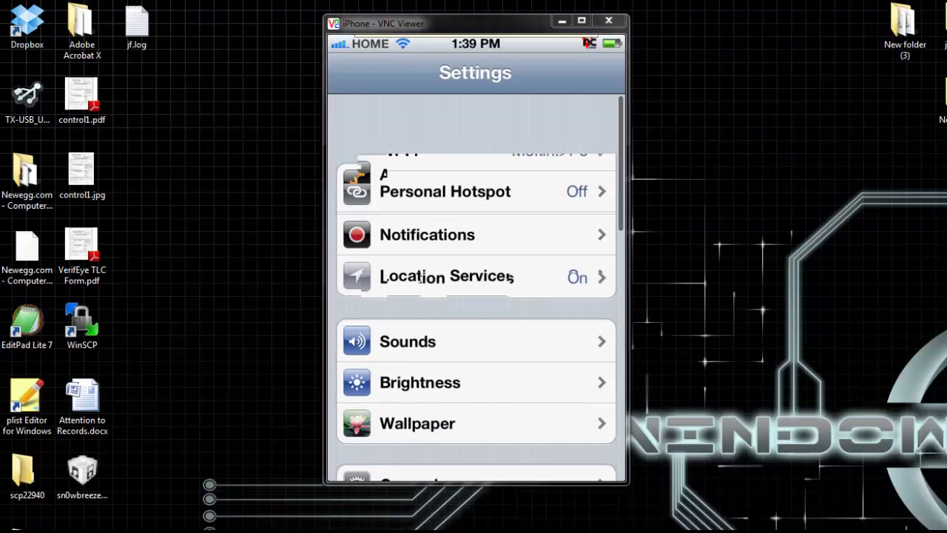
pyautogui.scroll(-4, 475, 288)
pyautogui.click(475, 268)
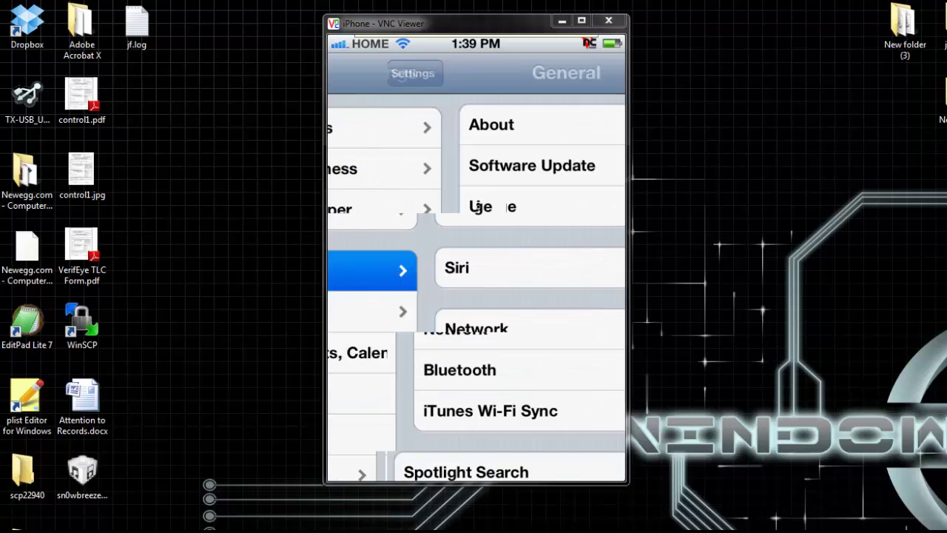
pyautogui.click(444, 124)
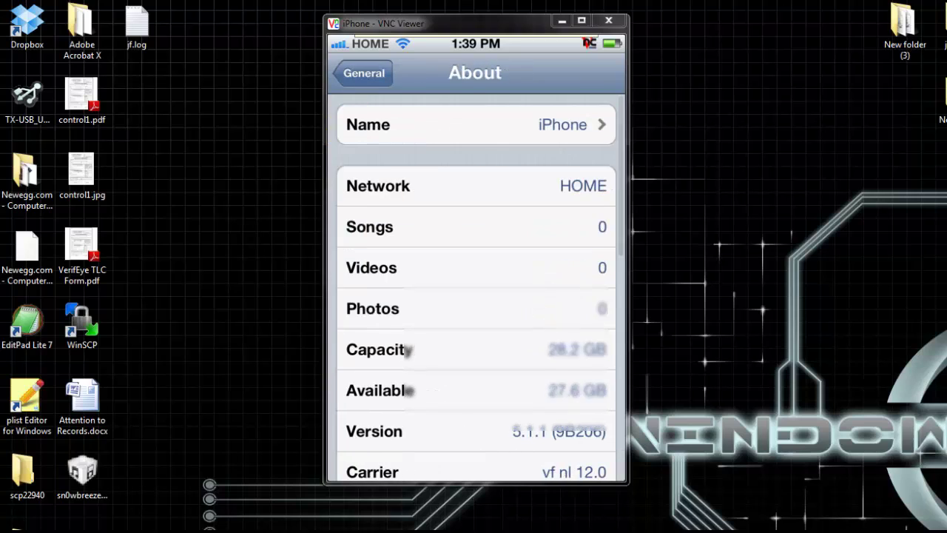
pyautogui.scroll(-5, 475, 296)
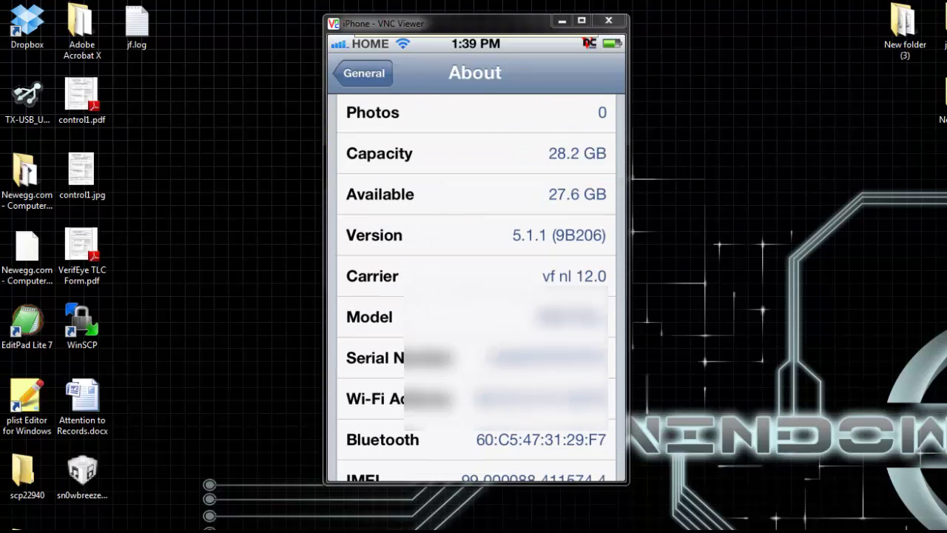
pyautogui.scroll(-2, 475, 296)
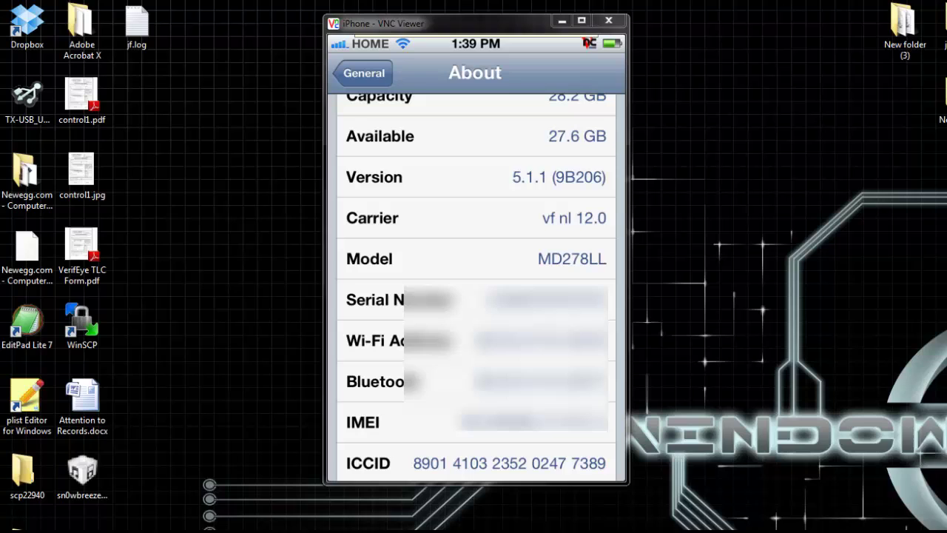
pyautogui.scroll(-5, 475, 296)
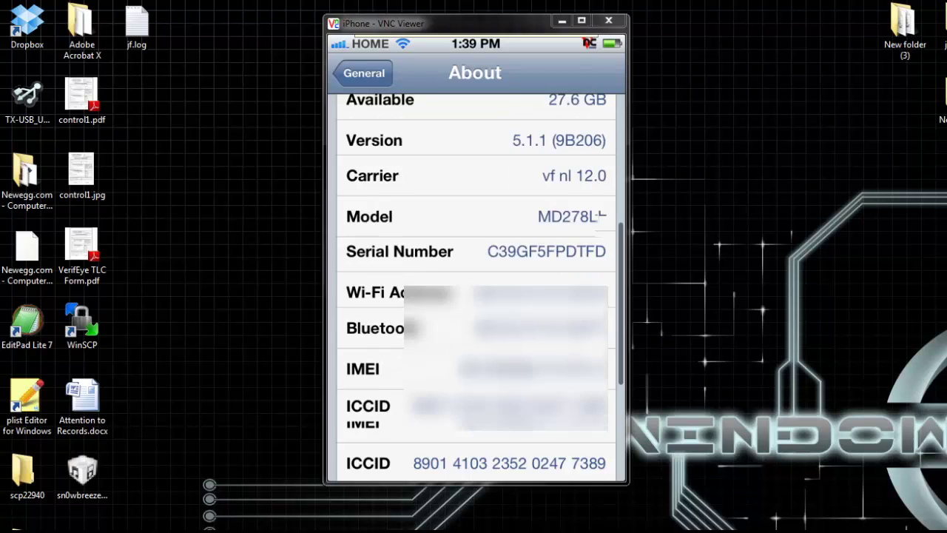
pyautogui.scroll(-3, 476, 296)
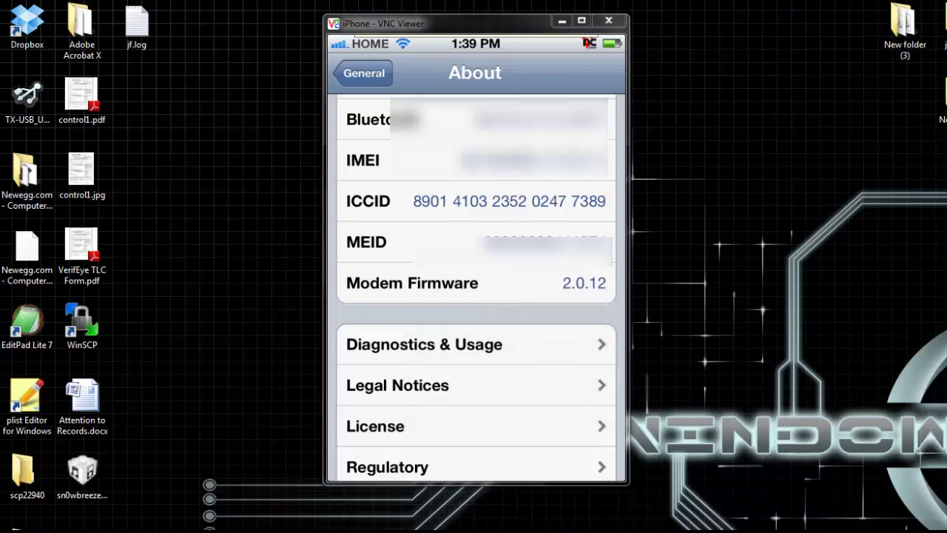
pyautogui.scroll(1, 476, 296)
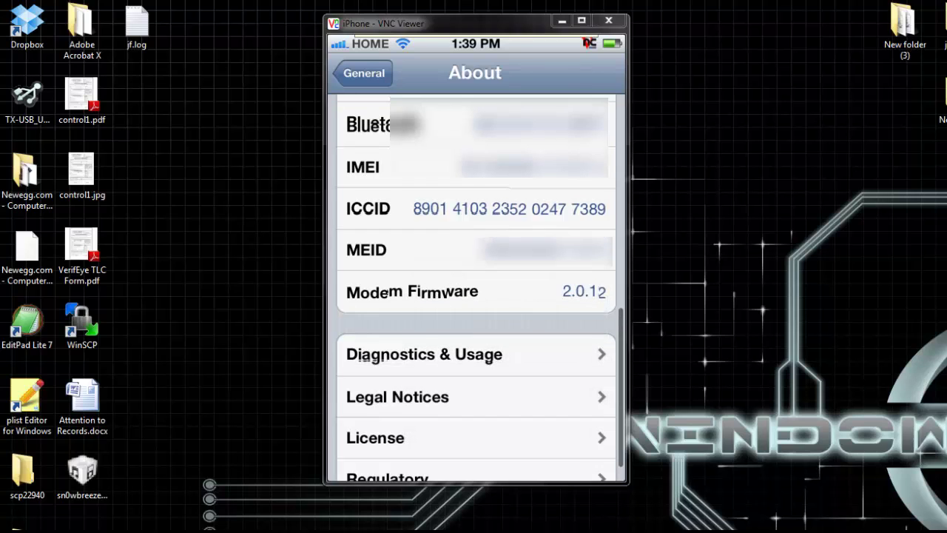
pyautogui.scroll(-1, 475, 295)
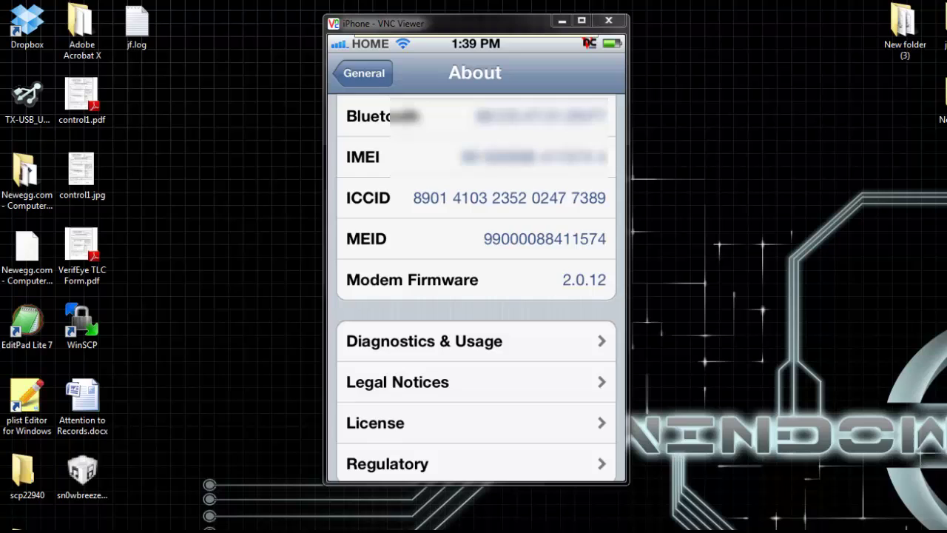
pyautogui.click(364, 73)
pyautogui.click(370, 73)
pyautogui.scroll(5, 476, 296)
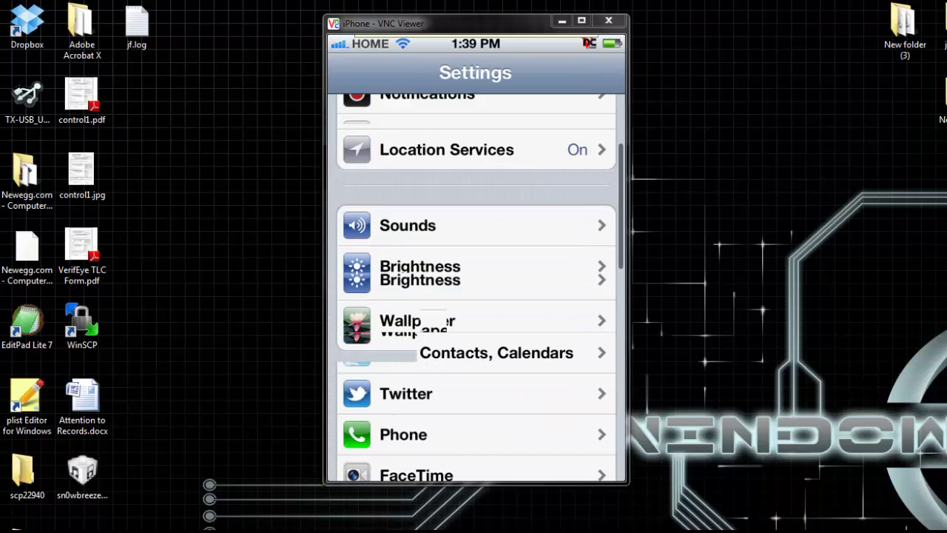